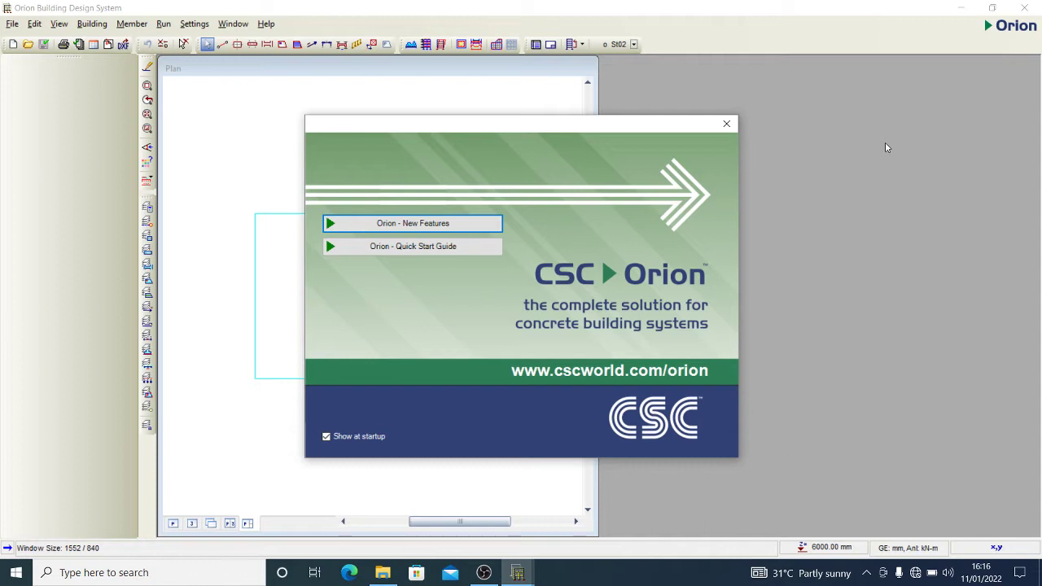
# Step: Dismiss the startup screen and open the existing TUTORIAL project
pyautogui.click(724, 124)
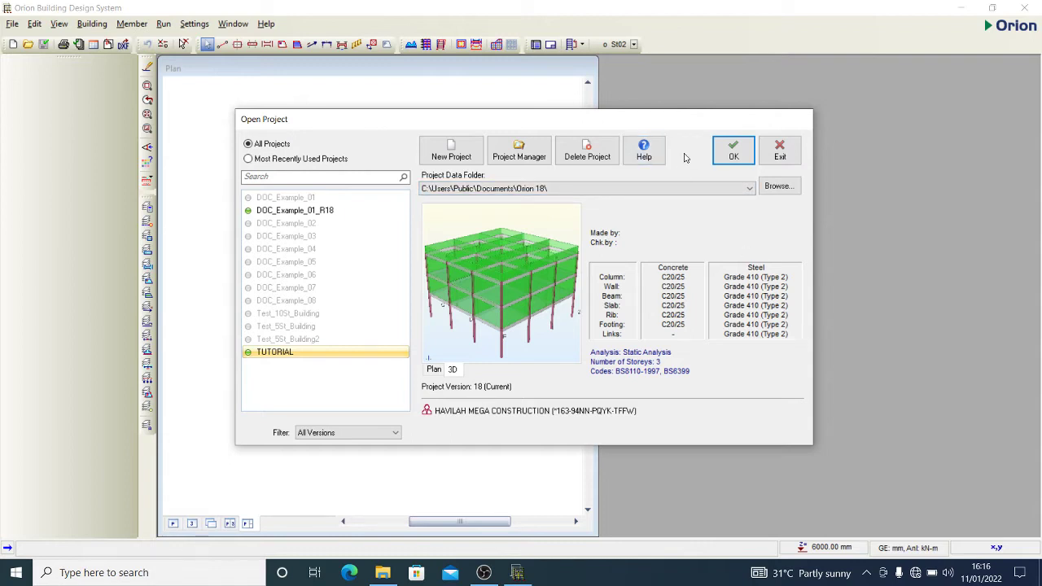
pyautogui.click(729, 153)
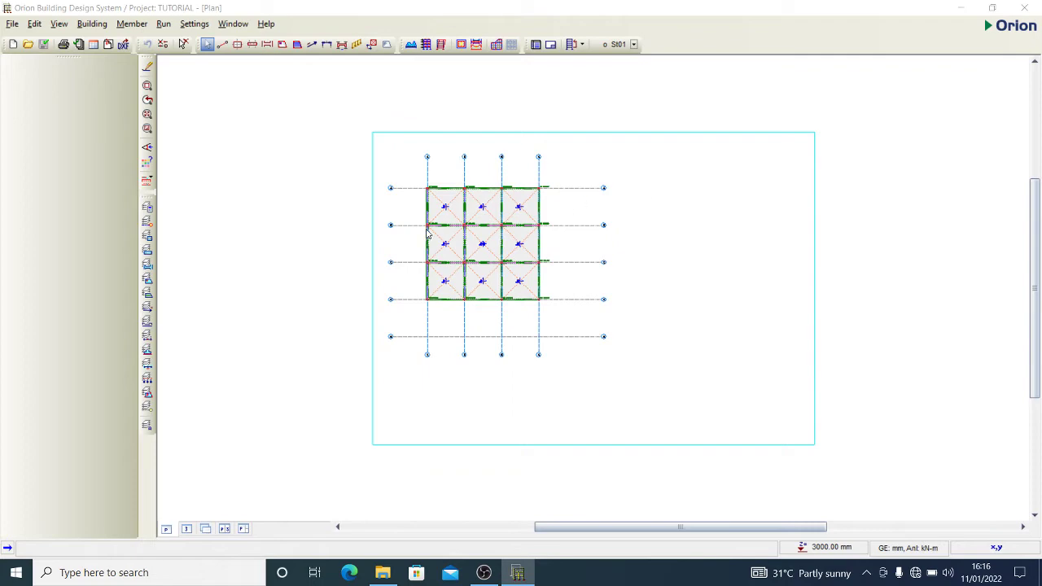
pyautogui.scroll(2, 335, 220)
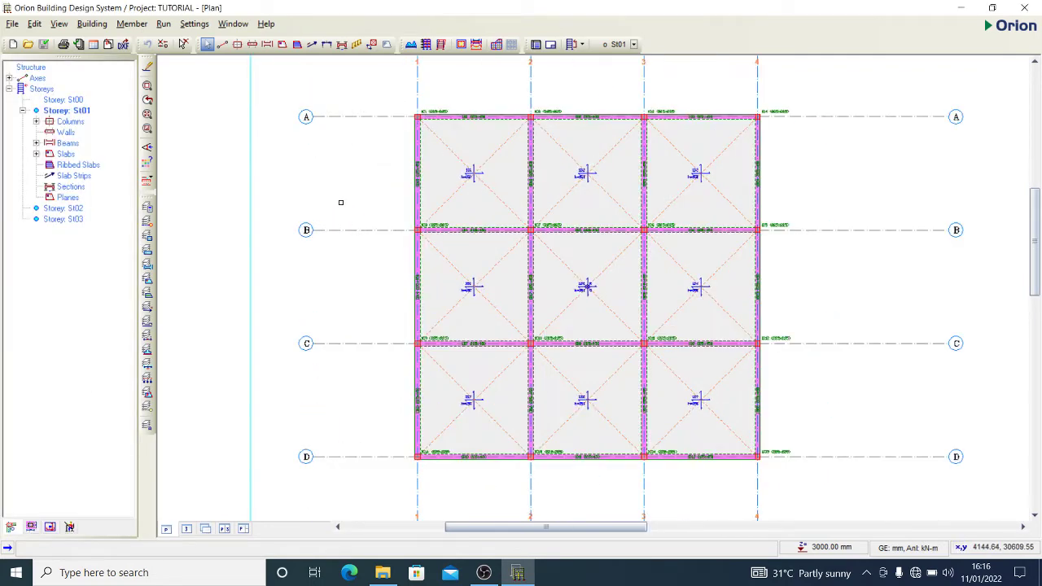
# Step: Collapse storey St01 in the structure tree and view the plan alongside the 3D model
pyautogui.click(23, 110)
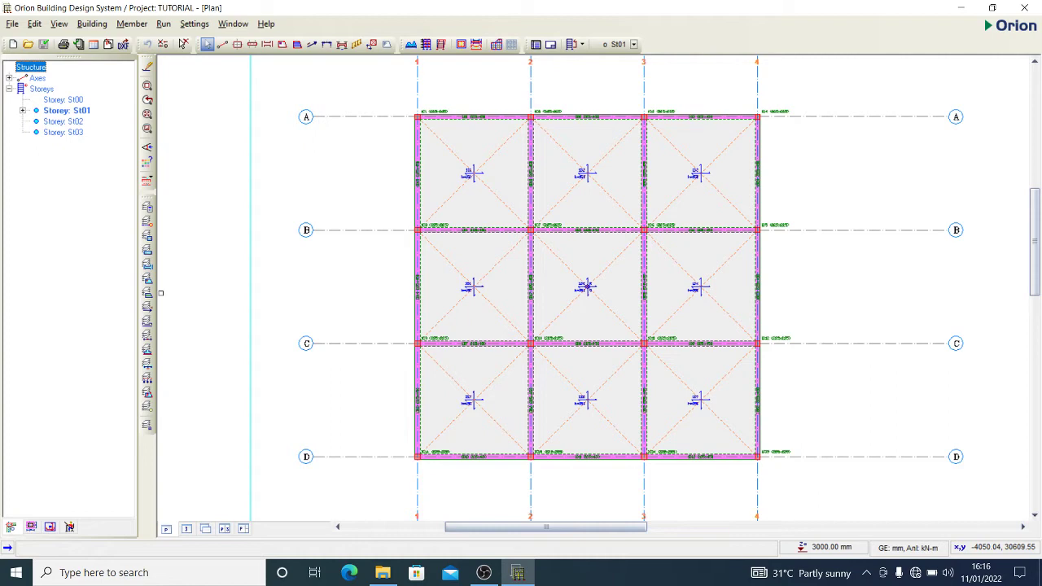
pyautogui.click(224, 529)
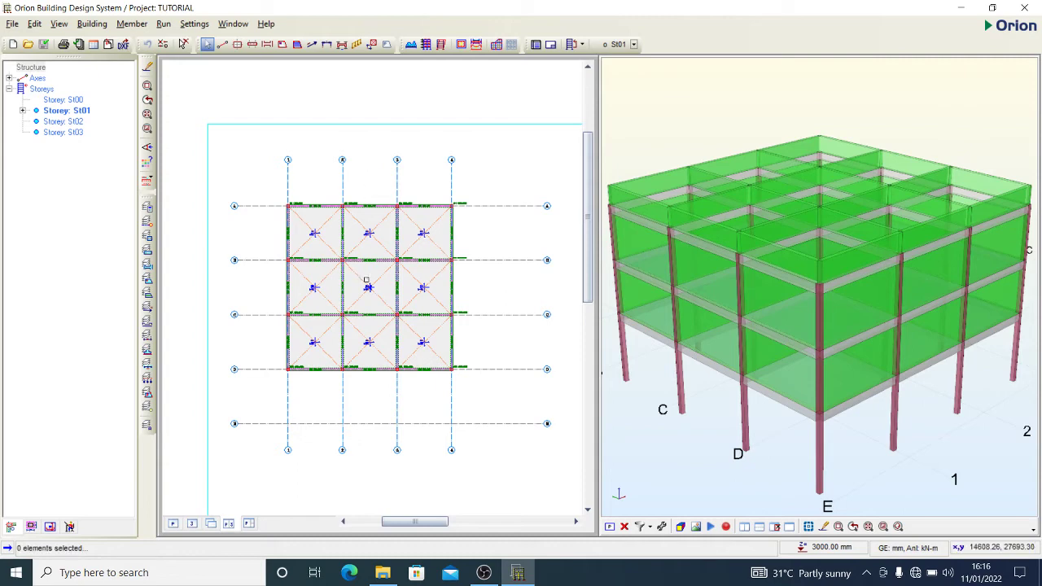
pyautogui.scroll(2, 365, 284)
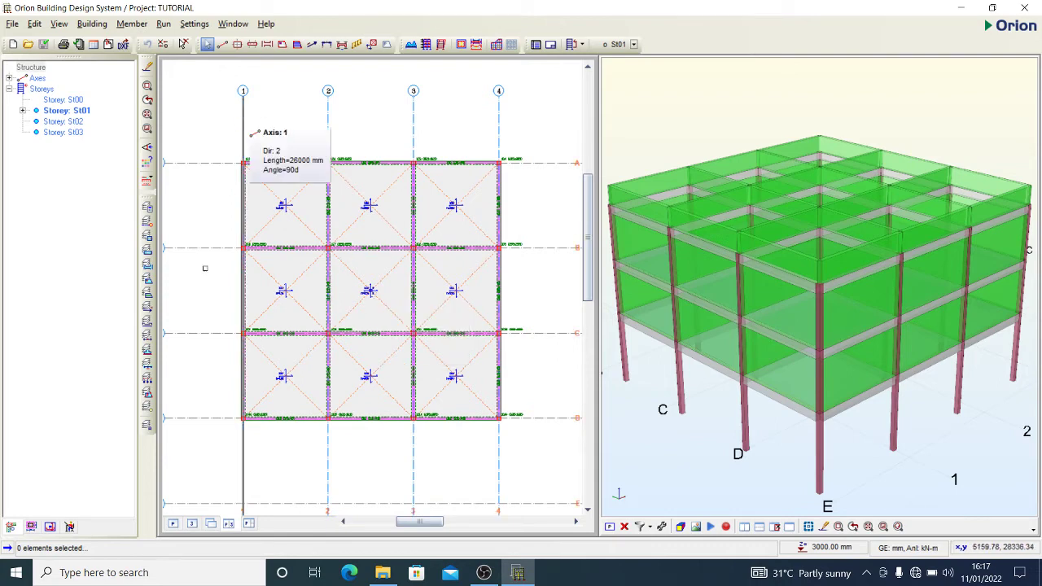
# Step: Return to the plan-only view and make storey St00 the active storey
pyautogui.click(173, 525)
pyautogui.click(57, 99)
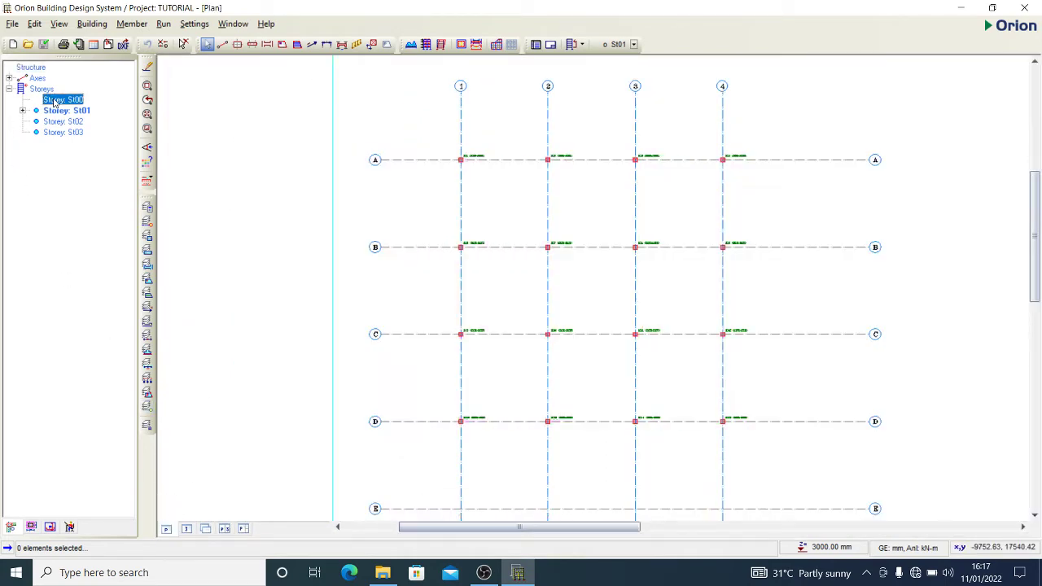
pyautogui.doubleClick(55, 102)
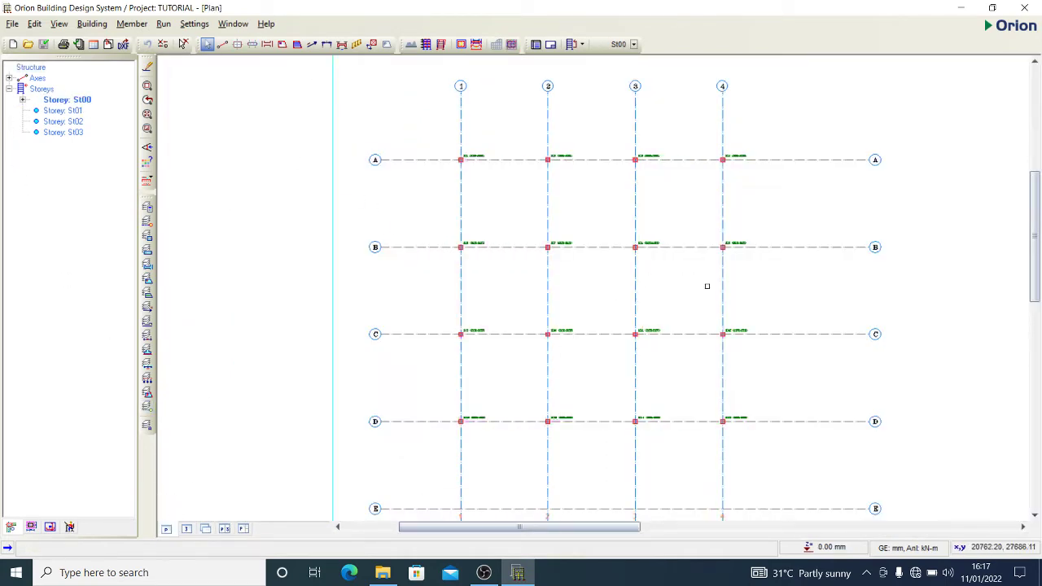
pyautogui.click(796, 257)
pyautogui.scroll(1, 796, 256)
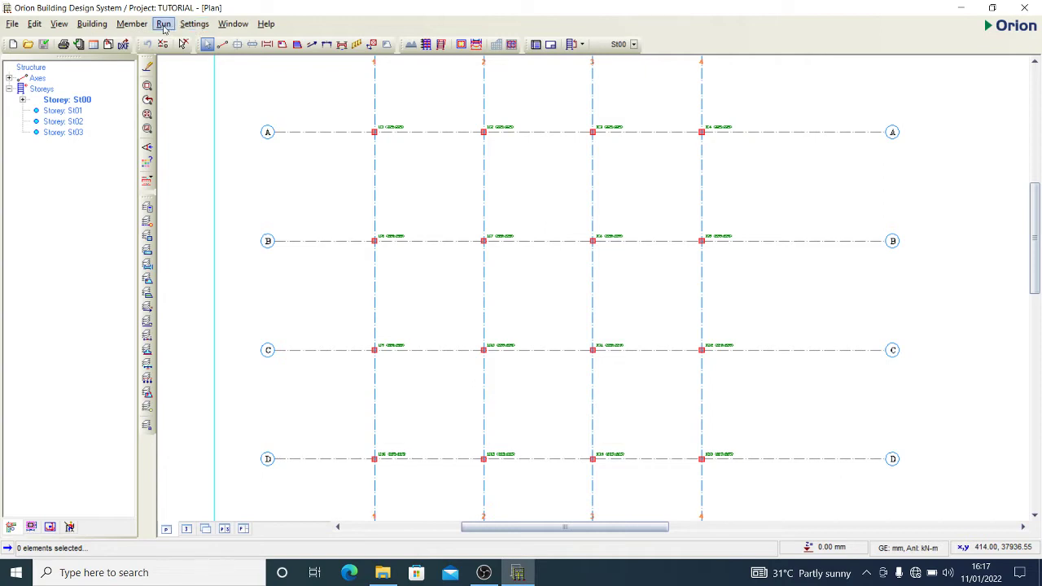
# Step: In the Building Analysis material settings, enable the Y12 foundation bar and disable Y10 and Y13
pyautogui.click(164, 25)
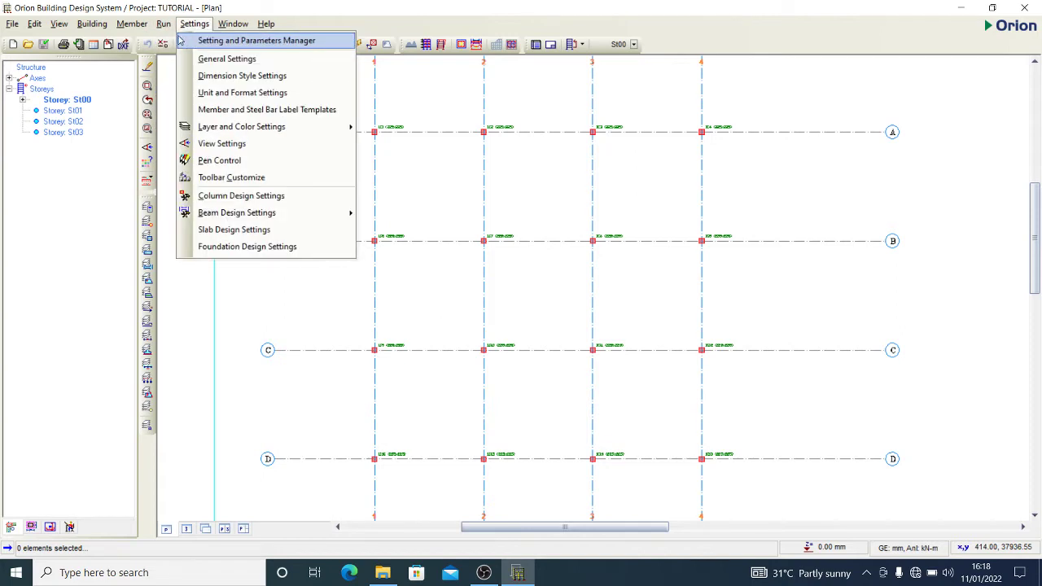
pyautogui.click(181, 57)
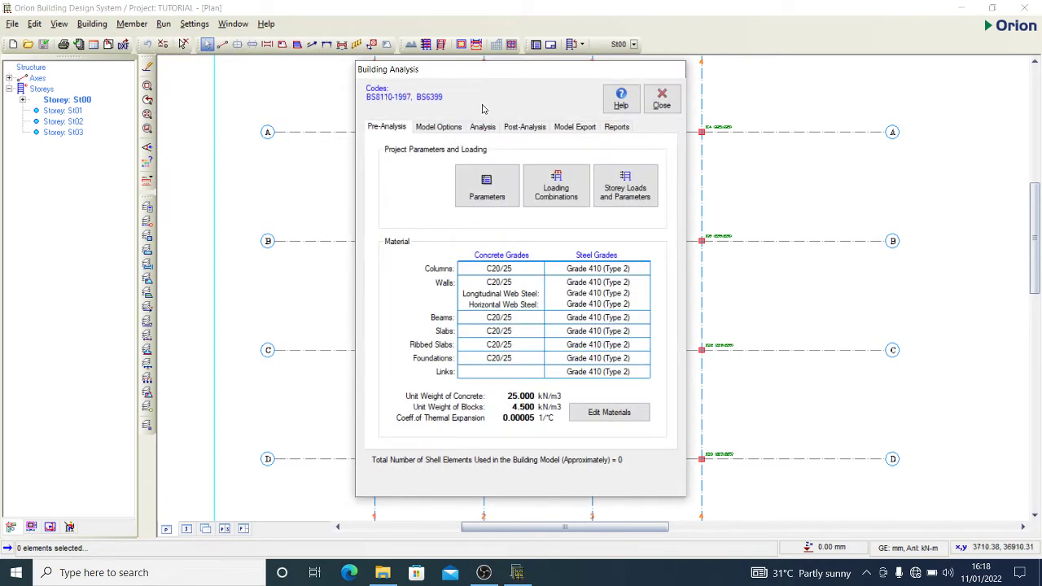
pyautogui.click(624, 413)
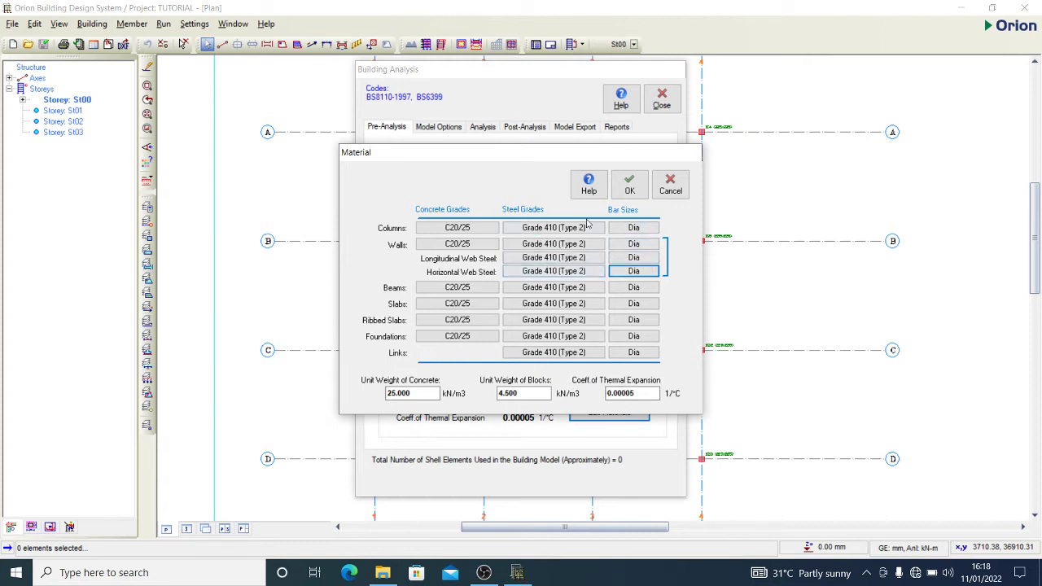
pyautogui.click(636, 336)
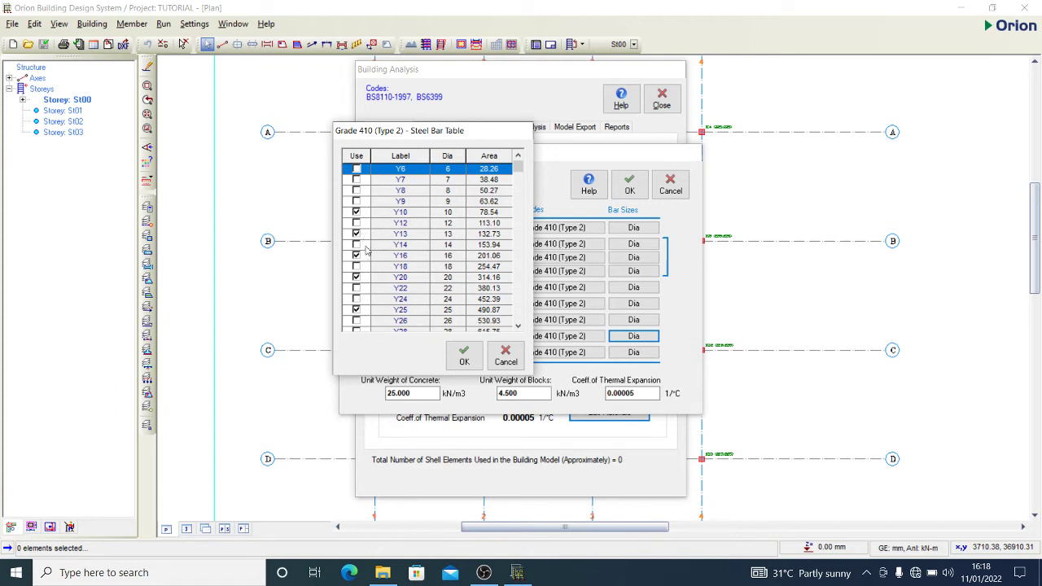
pyautogui.scroll(-4, 367, 292)
pyautogui.scroll(4, 417, 203)
pyautogui.click(357, 211)
pyautogui.click(357, 223)
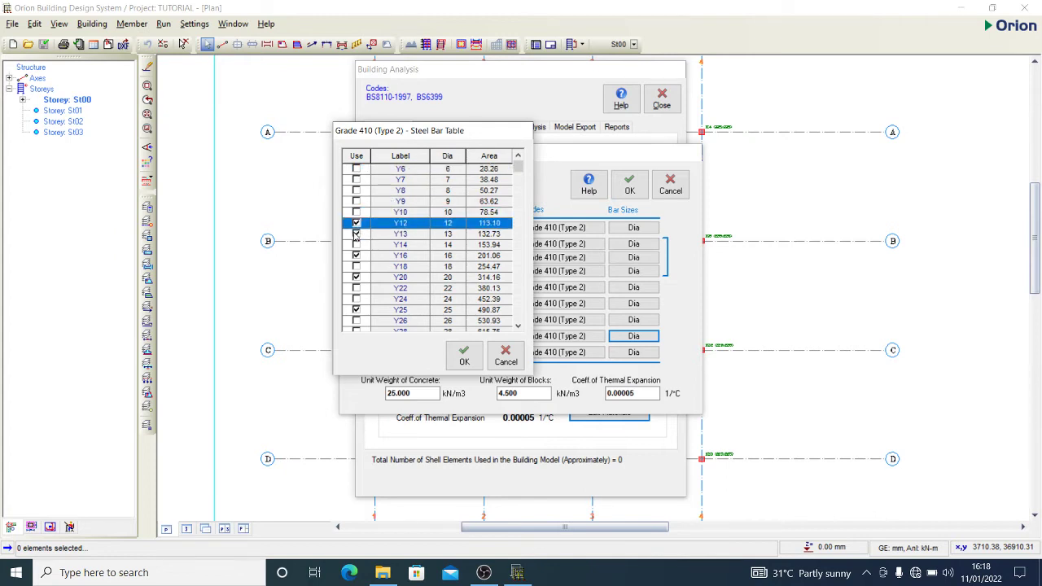
pyautogui.click(356, 234)
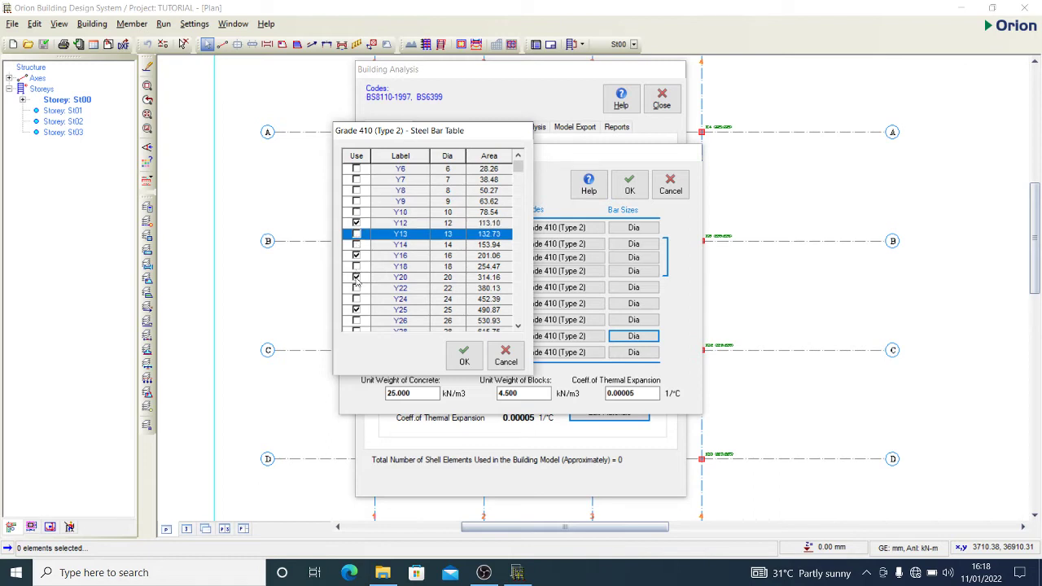
# Step: Disable the Y20, Y25 and Y32 foundation bars and accept the steel bar table
pyautogui.click(357, 277)
pyautogui.click(357, 310)
pyautogui.scroll(-2, 357, 314)
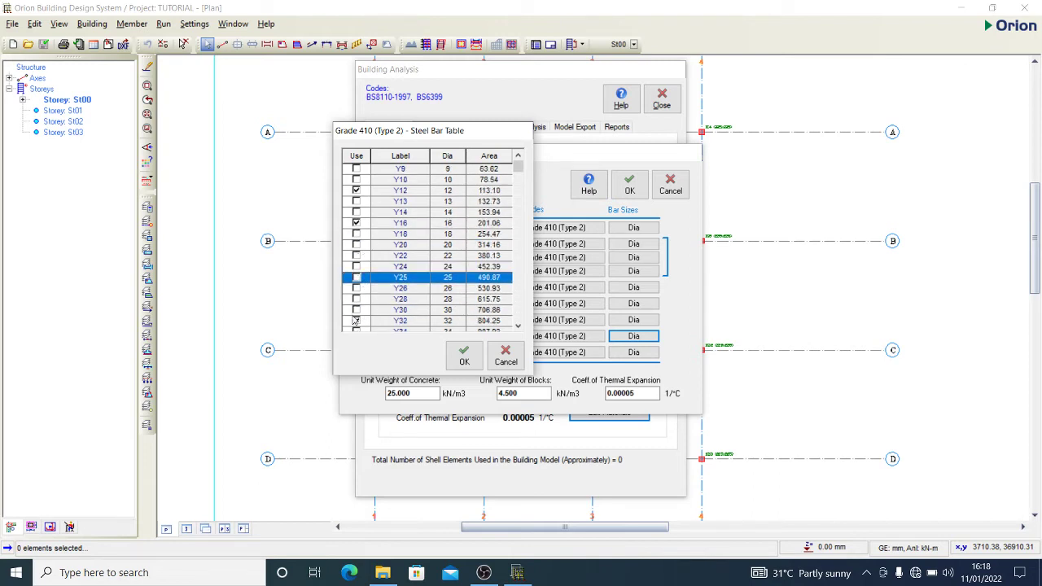
pyautogui.click(357, 310)
pyautogui.scroll(-3, 357, 313)
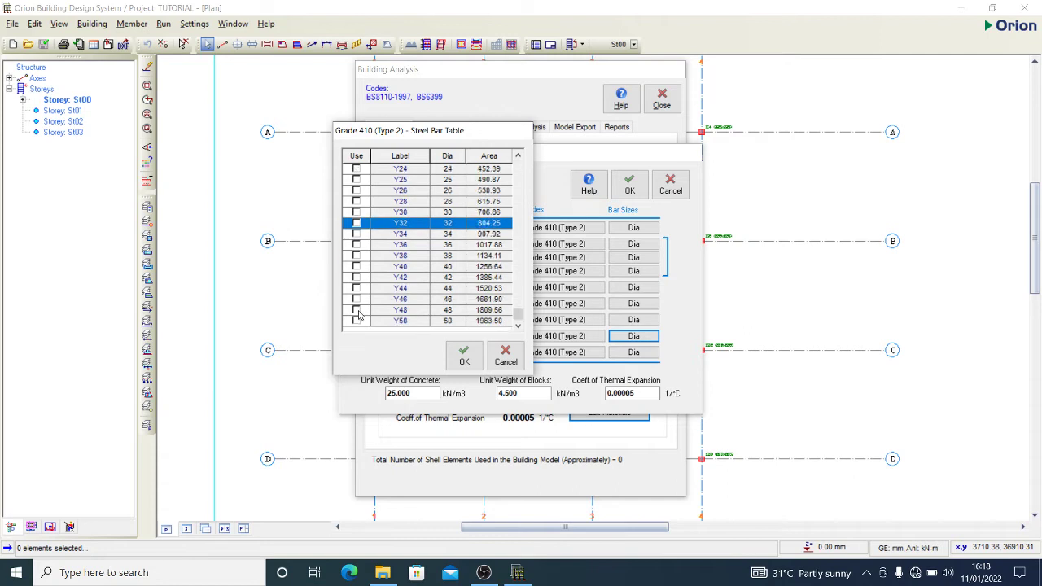
pyautogui.scroll(5, 411, 237)
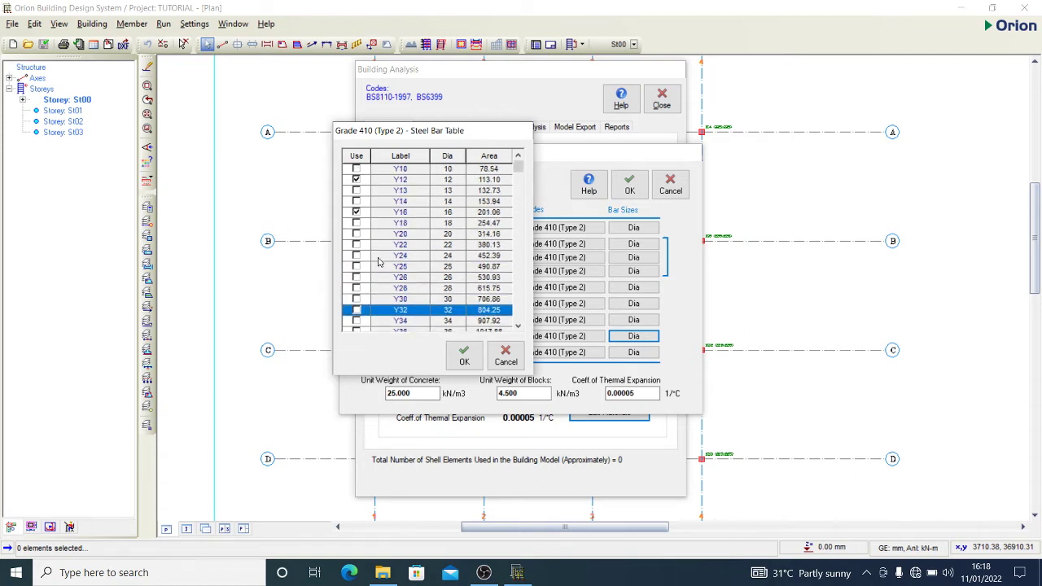
pyautogui.click(477, 359)
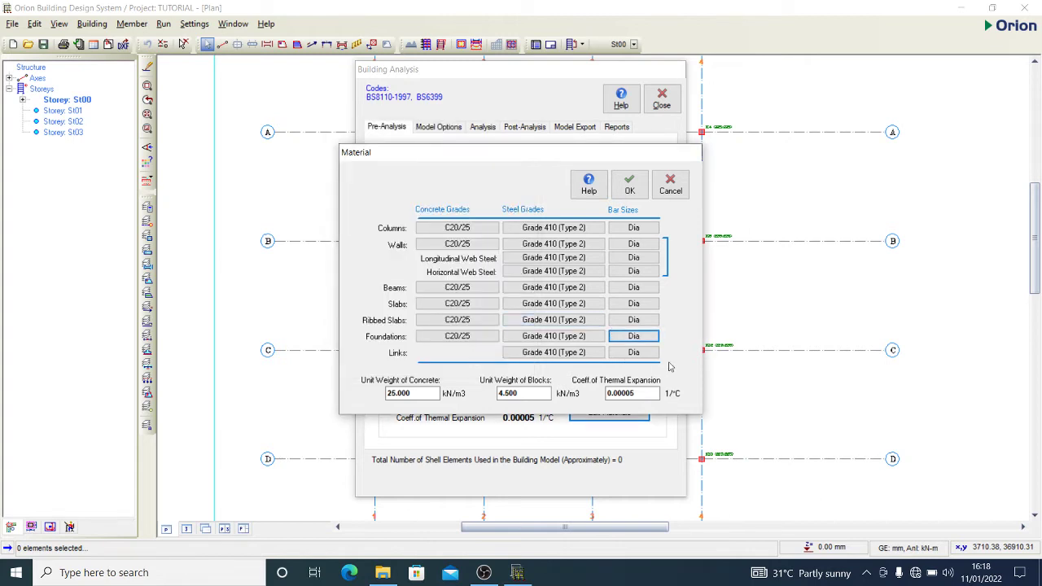
# Step: Check the slab bar sizes and accept the material settings
pyautogui.click(643, 308)
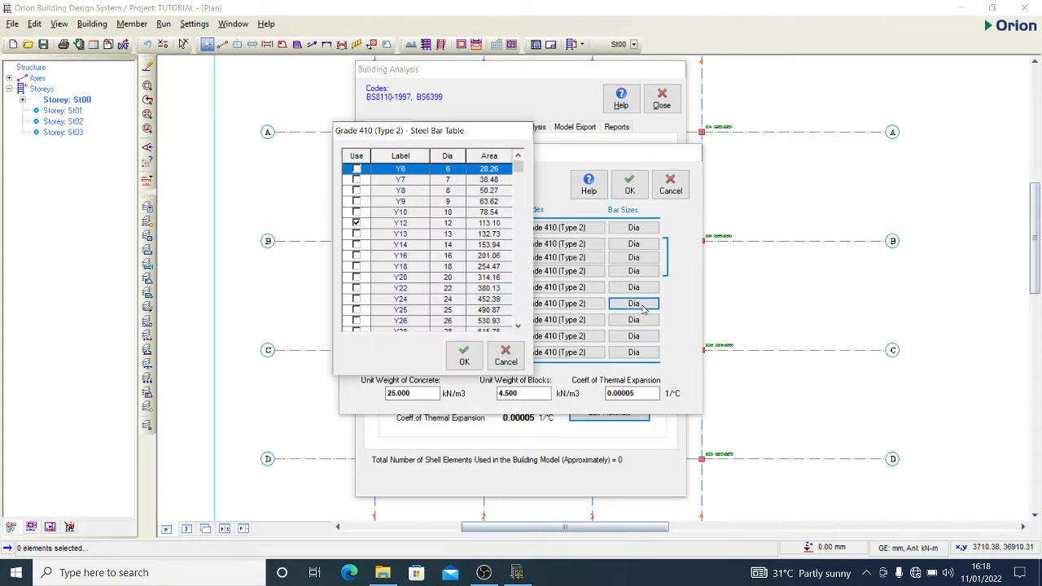
pyautogui.scroll(-1, 382, 249)
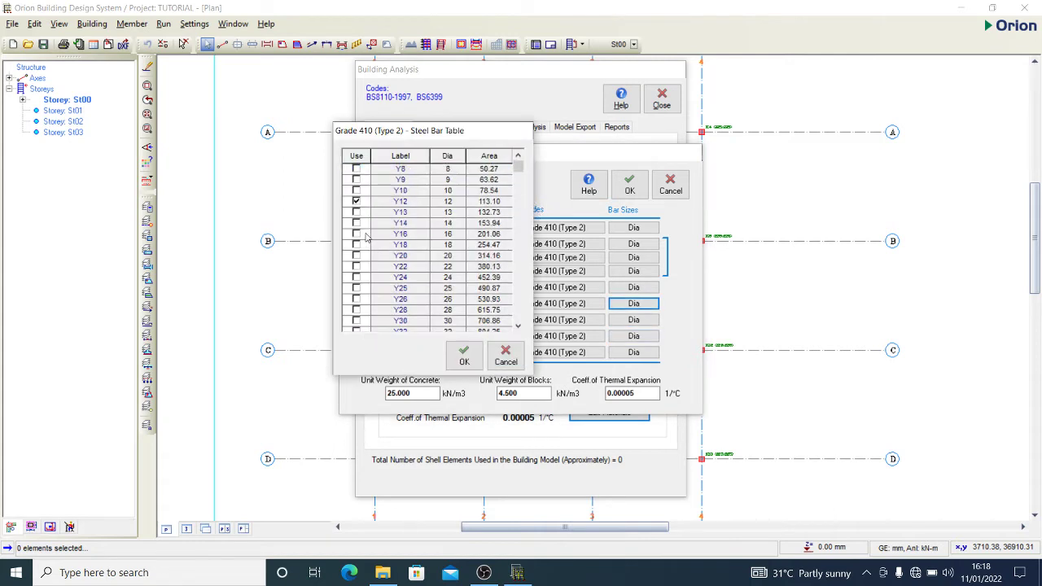
pyautogui.scroll(-5, 382, 250)
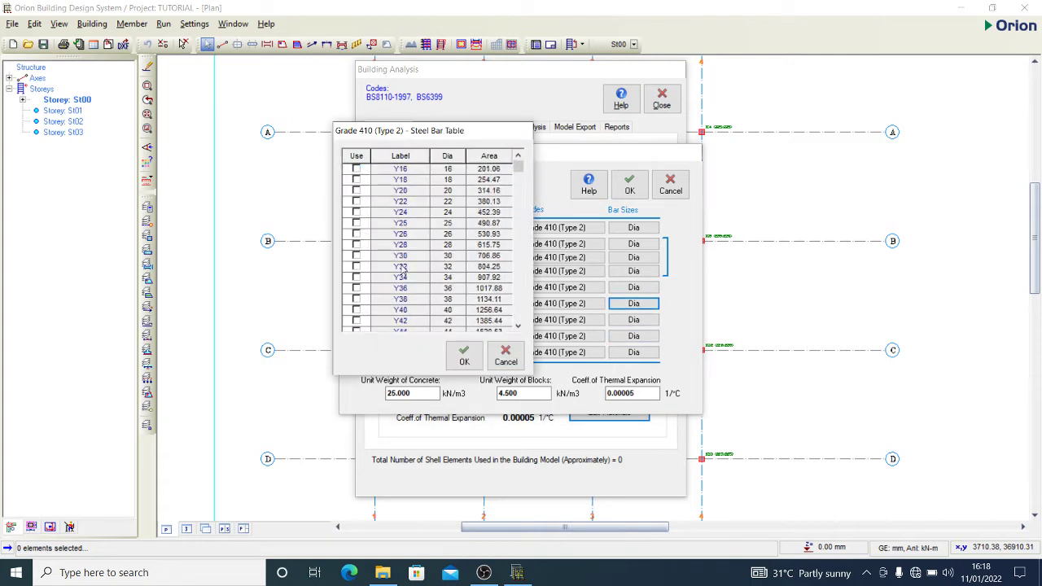
pyautogui.click(464, 356)
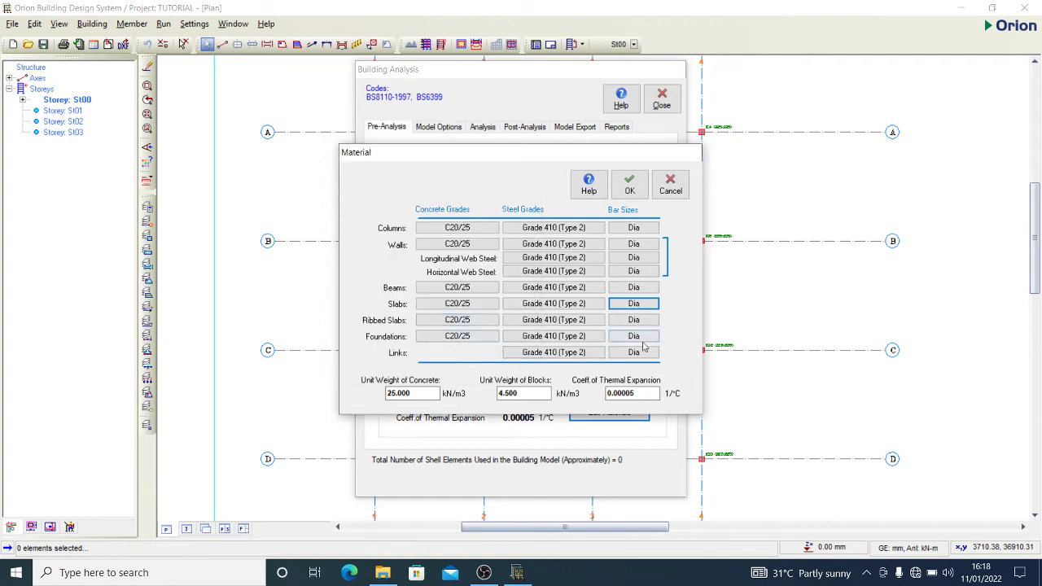
pyautogui.click(630, 185)
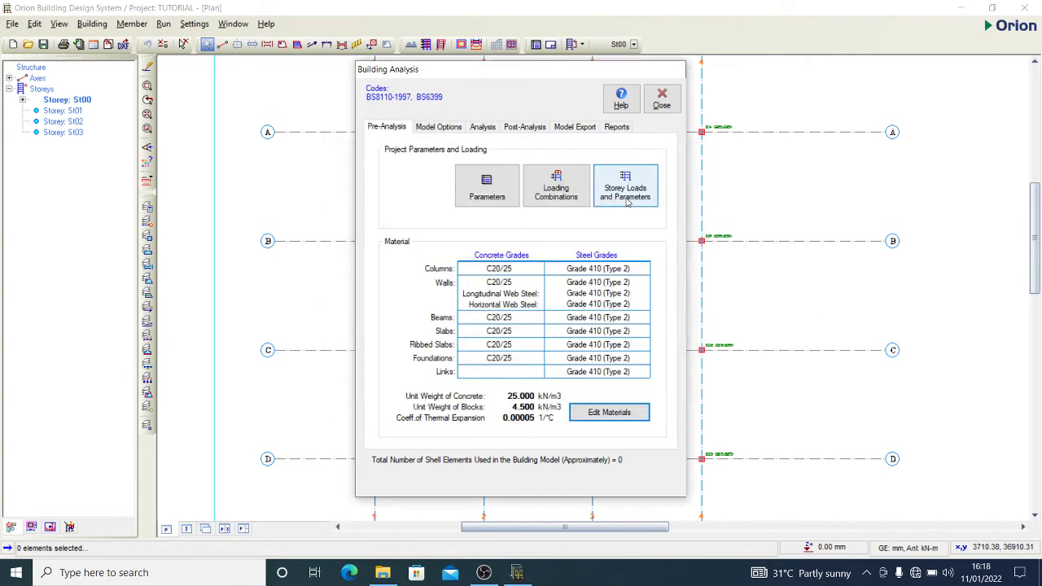
# Step: View the Analysis page of Building Analysis, minimize the DESIGN APPS folder window and return to the Orion plan
pyautogui.click(484, 128)
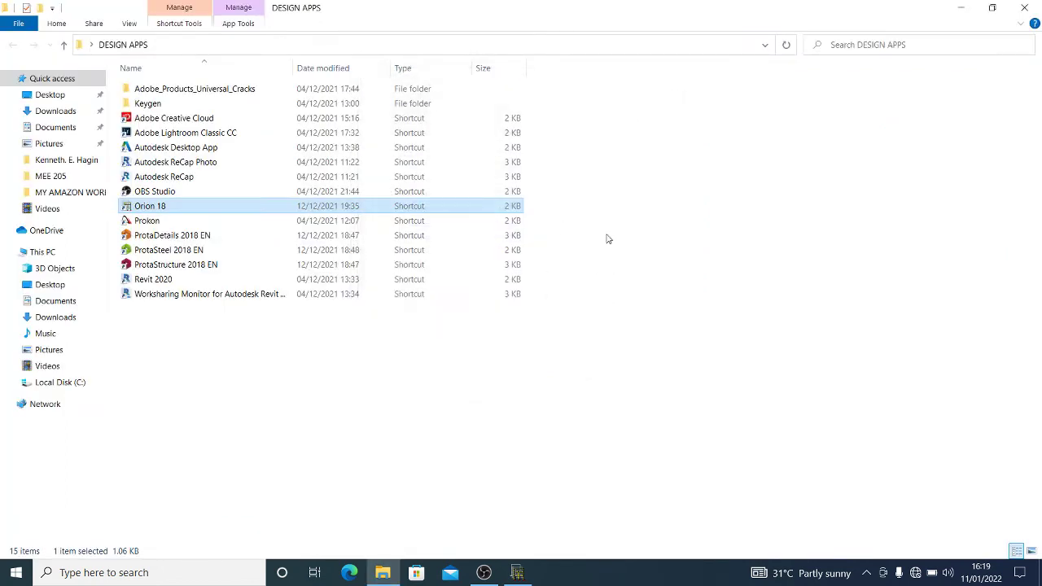
pyautogui.click(961, 8)
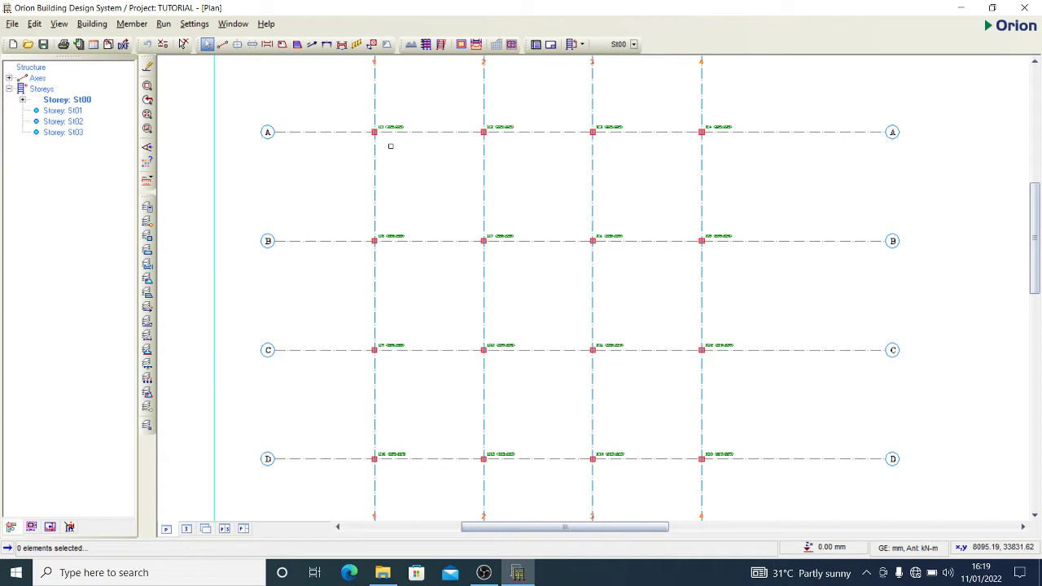
# Step: Select all the columns on storey St00 with a window across axes A to D and 1 to 4
pyautogui.scroll(2, 389, 135)
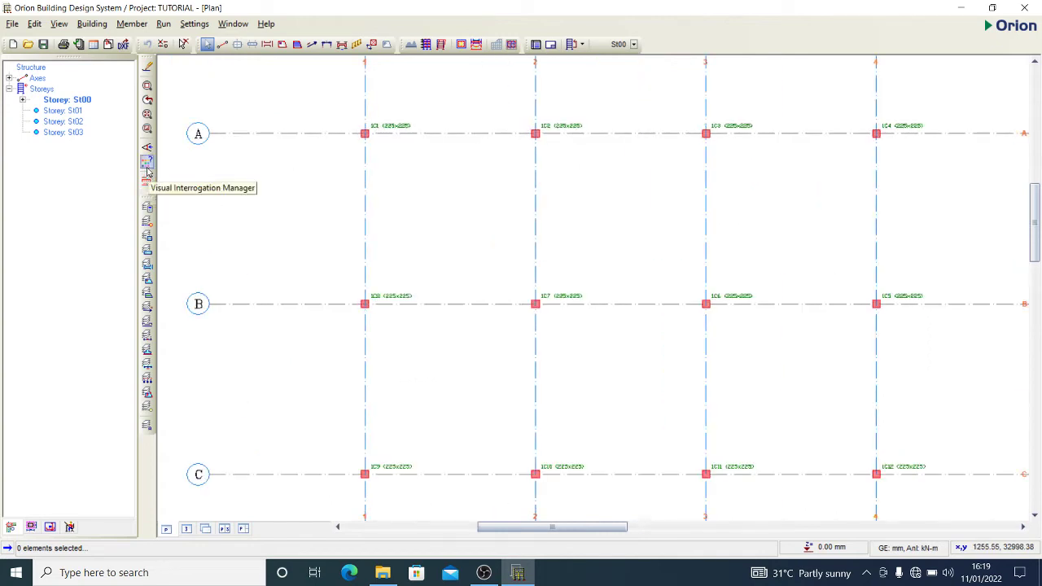
pyautogui.scroll(-3, 355, 123)
pyautogui.click(320, 92)
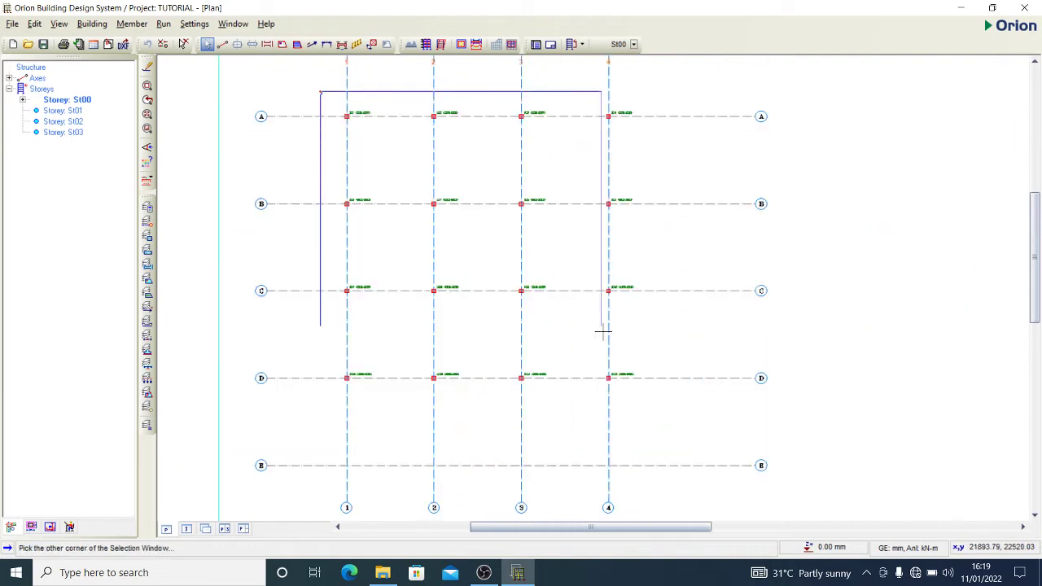
pyautogui.click(604, 330)
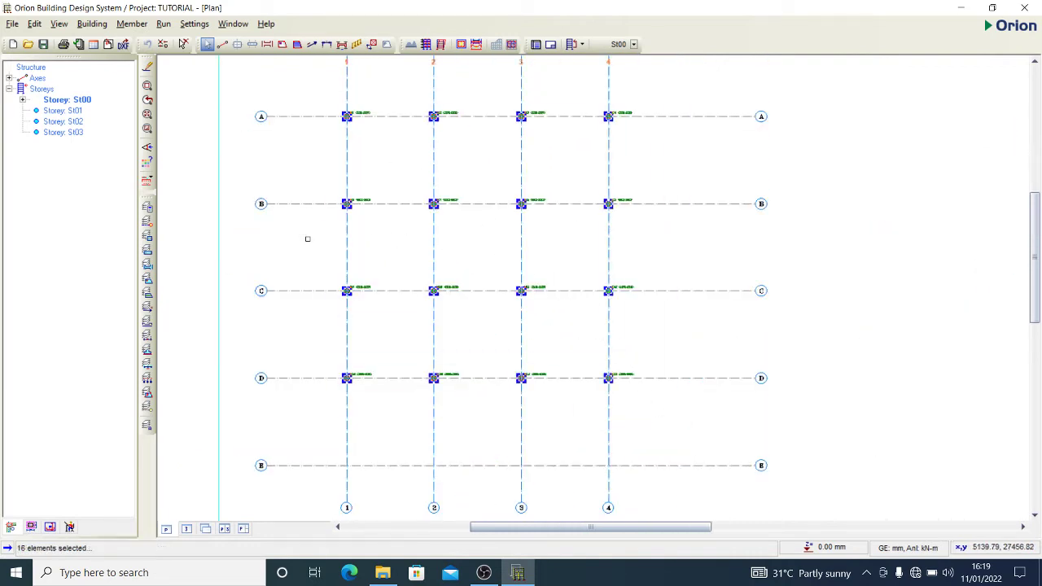
pyautogui.scroll(2, 314, 220)
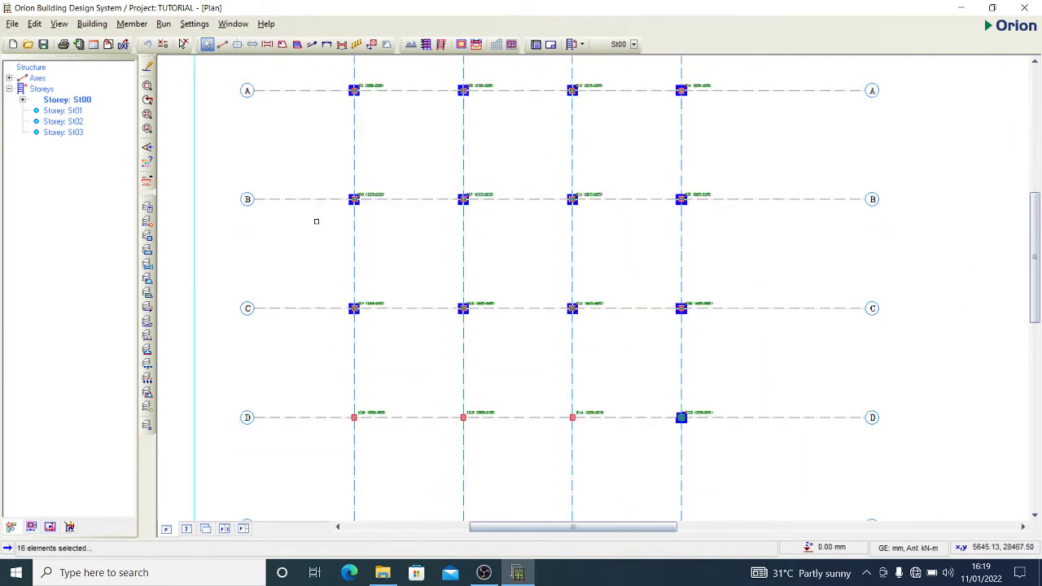
# Step: View the Visual Interrogation Manager and close it without applying any shading
pyautogui.click(148, 163)
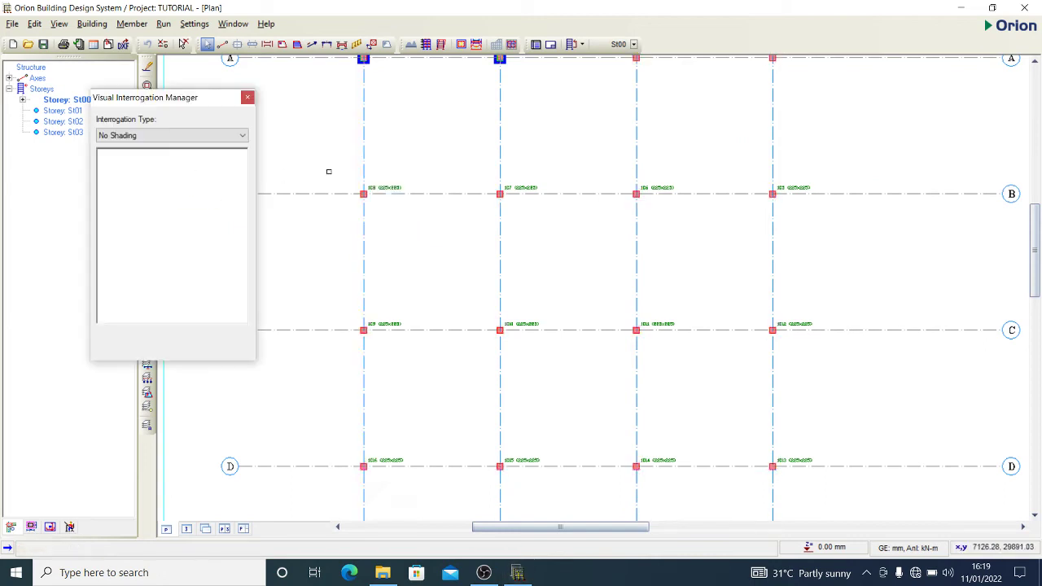
pyautogui.click(247, 97)
pyautogui.scroll(-1, 327, 211)
pyautogui.scroll(-1, 327, 211)
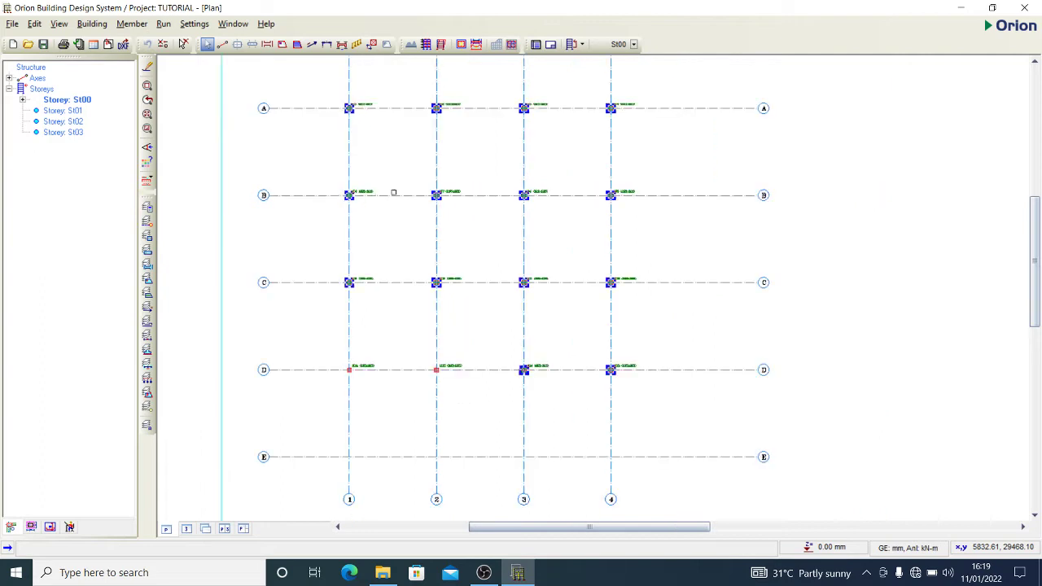
# Step: View the foundation commands available for the selected columns and clear the column selection
pyautogui.rightClick(413, 150)
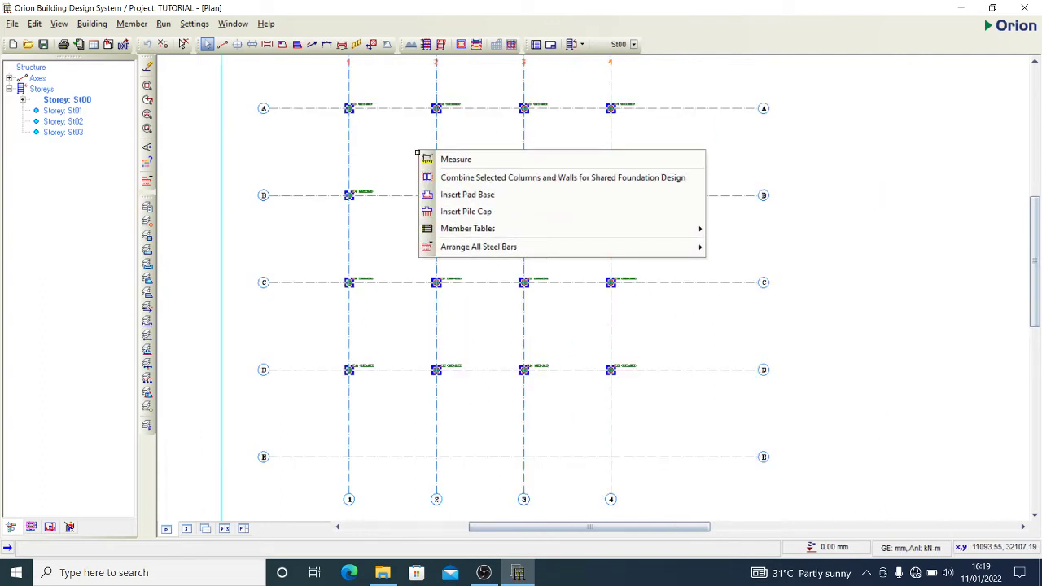
pyautogui.click(403, 167)
pyautogui.click(356, 127)
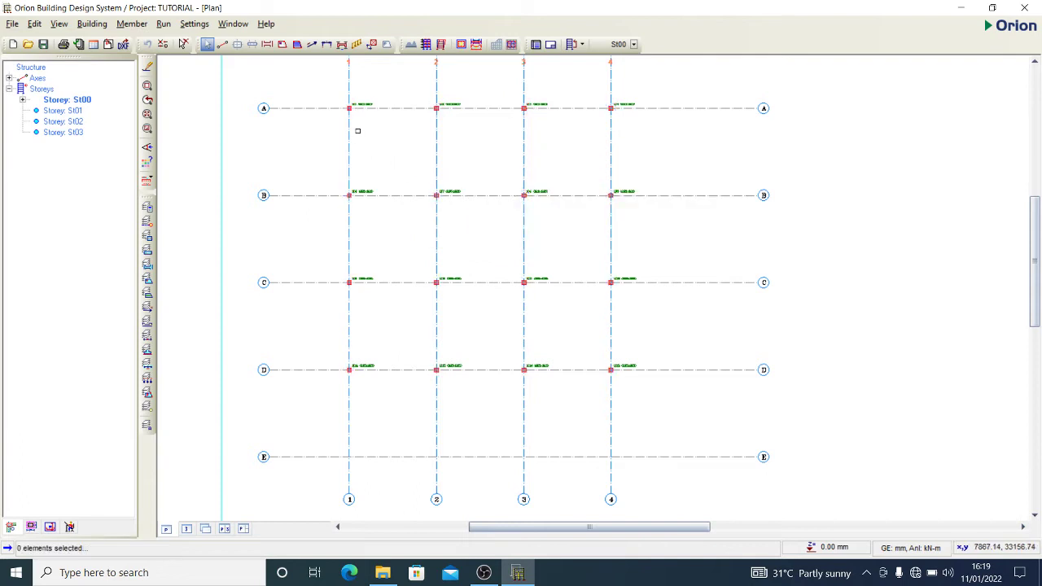
# Step: Select all the columns across axes A to D and 1 to 4 and insert pad bases as typical square footings
pyautogui.click(321, 86)
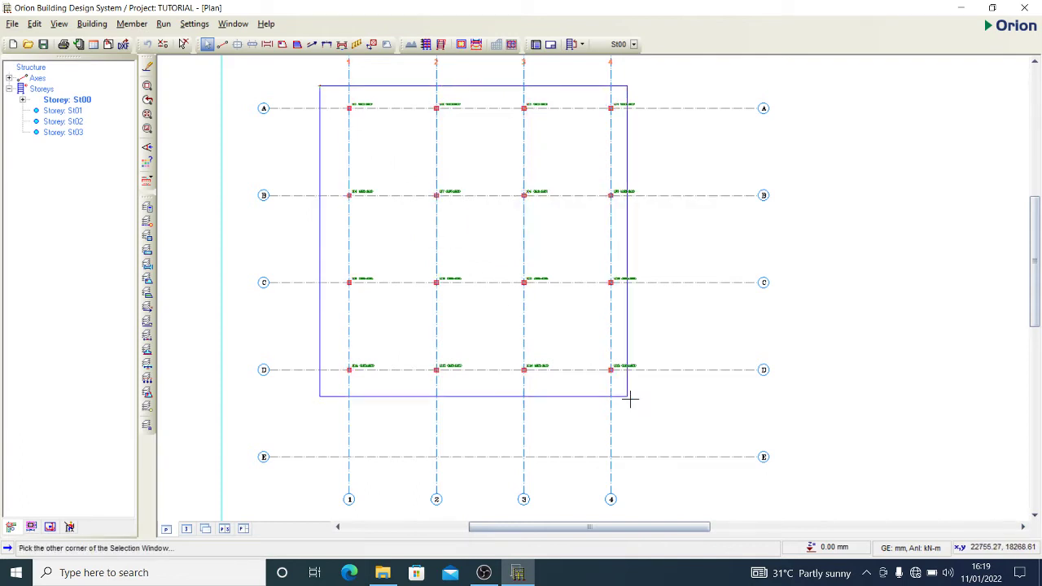
pyautogui.click(679, 435)
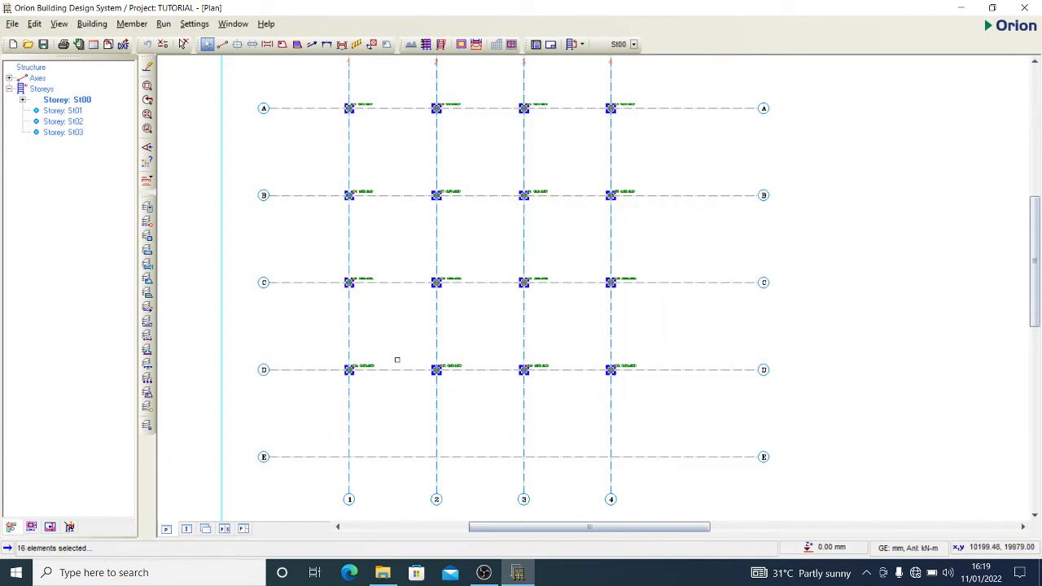
pyautogui.scroll(2, 383, 360)
pyautogui.scroll(2, 380, 300)
pyautogui.rightClick(365, 348)
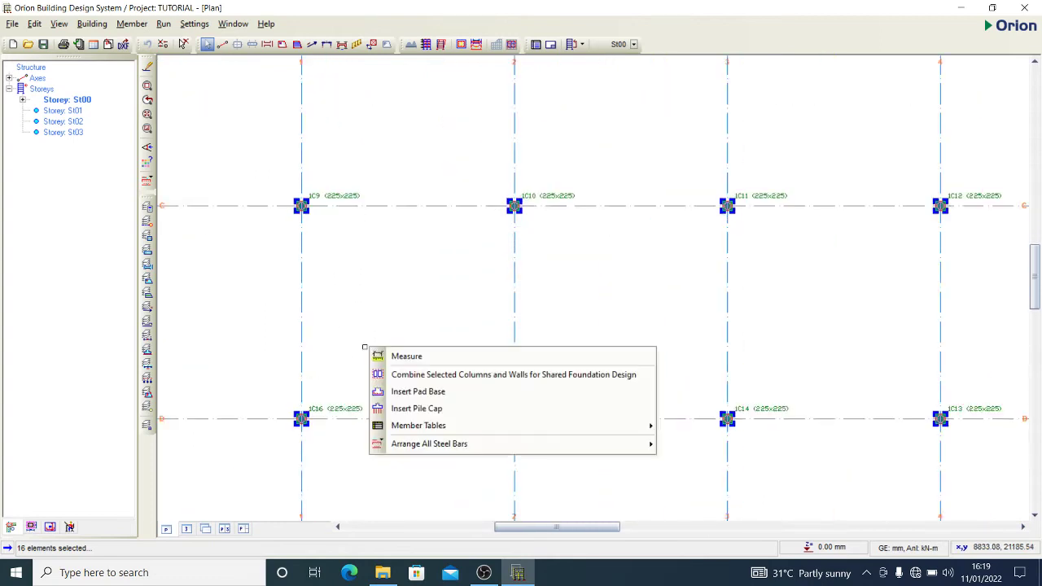
pyautogui.click(416, 398)
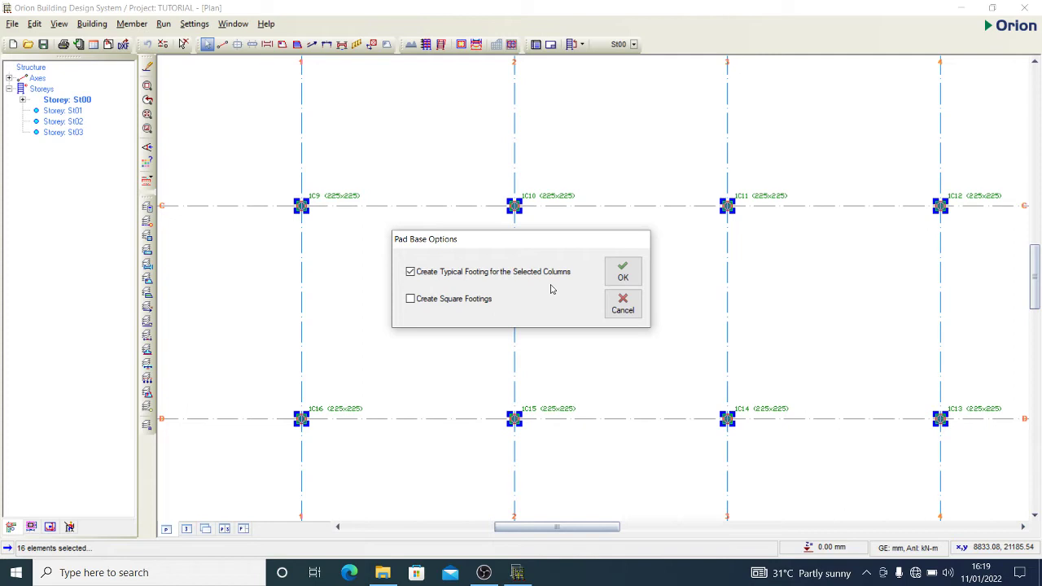
pyautogui.click(410, 299)
pyautogui.click(627, 270)
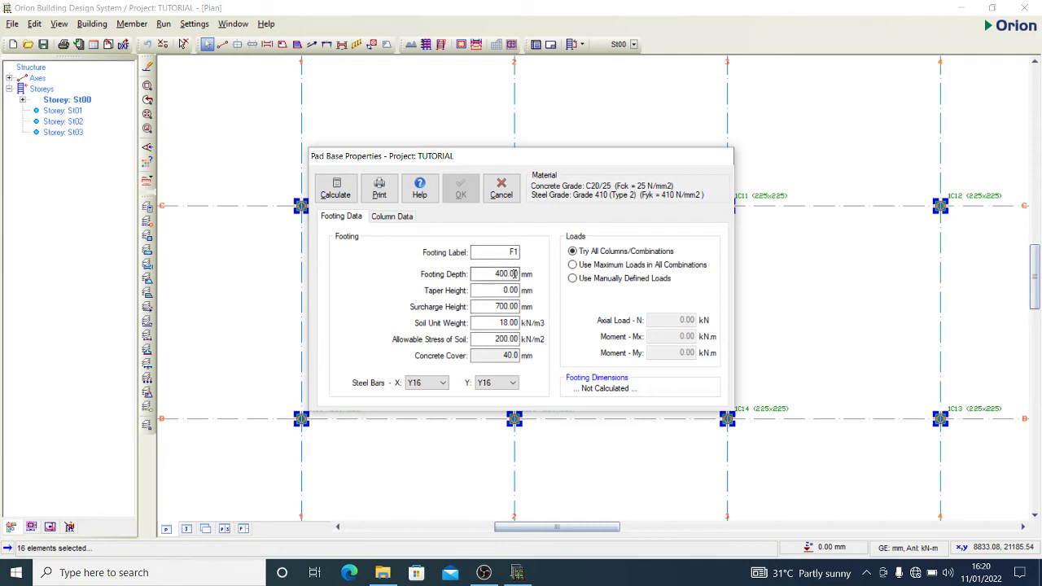
# Step: Set the footing depth to 250 mm and the allowable stress of soil to 150 kN/m2
pyautogui.doubleClick(476, 276)
pyautogui.write('2509')
pyautogui.press('BackSpace')
pyautogui.doubleClick(509, 340)
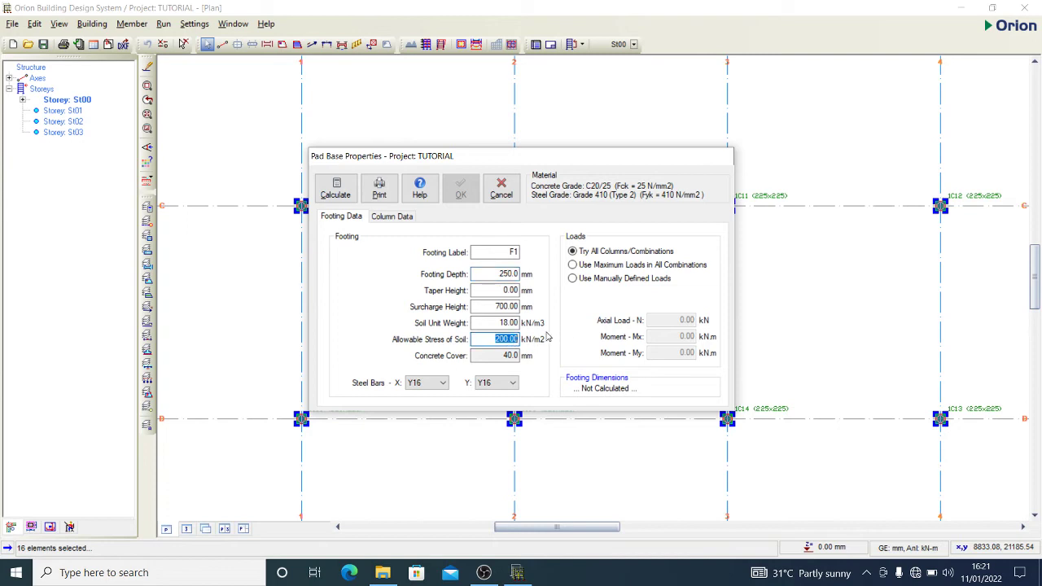
pyautogui.write('150')
# Step: Set the footing steel bars to Y12 in both X and Y and use the maximum loads in all combinations
pyautogui.doubleClick(511, 354)
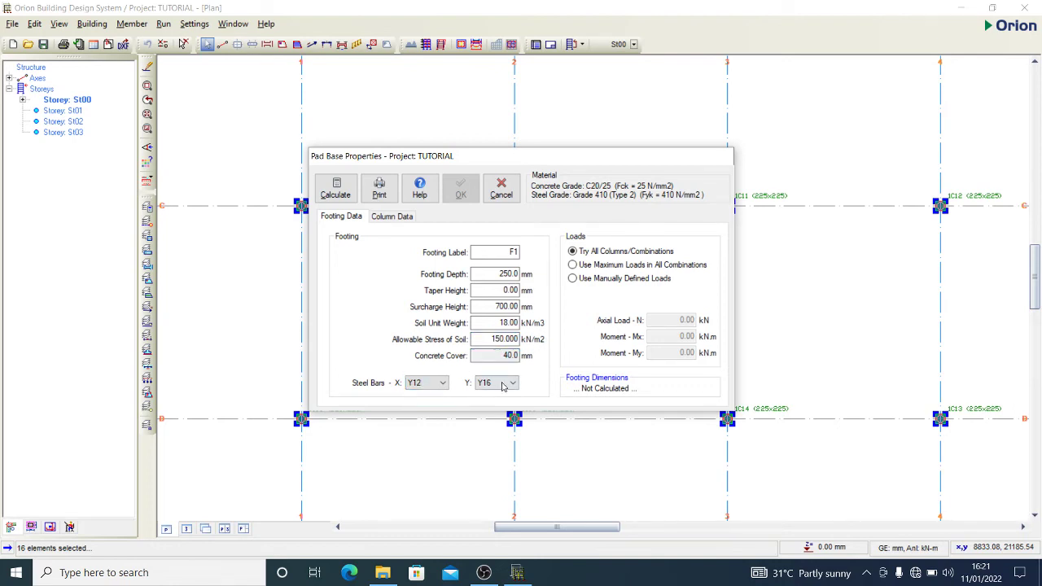
pyautogui.click(493, 384)
pyautogui.click(492, 394)
pyautogui.click(613, 279)
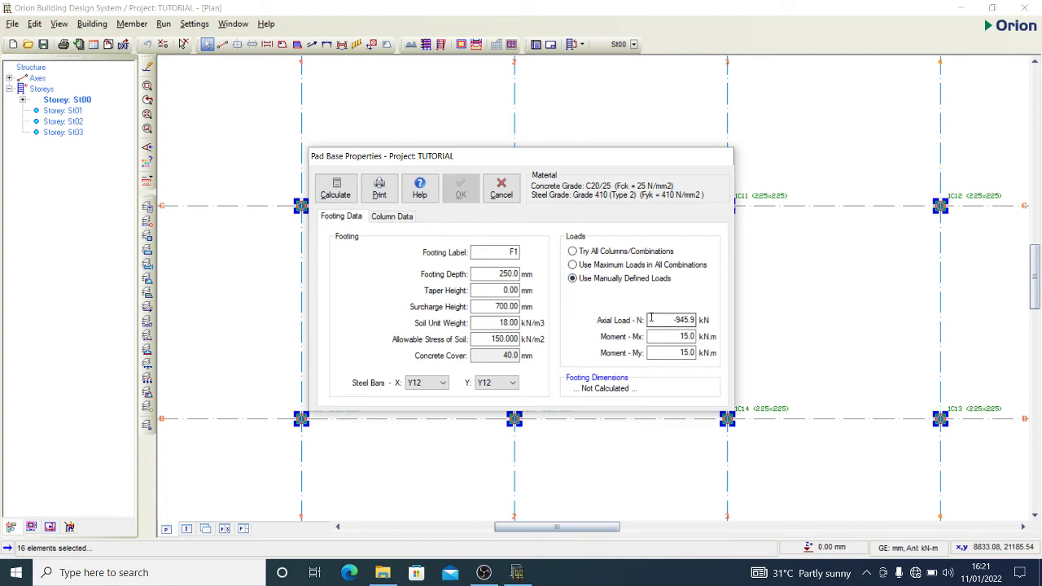
pyautogui.click(588, 268)
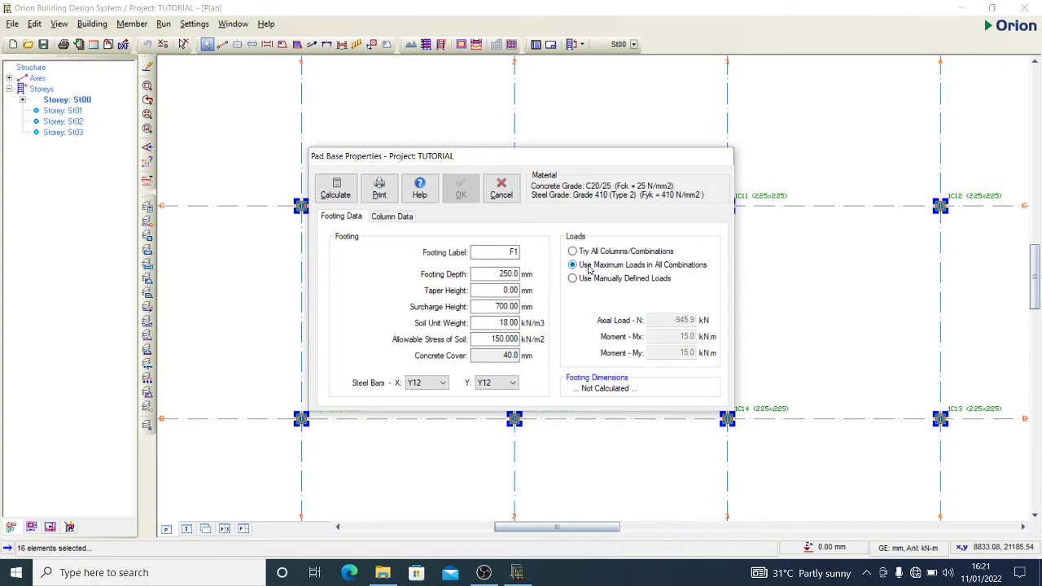
# Step: Calculate pad base F1, examine its punching, shear and reinforcement checks, and return to its properties
pyautogui.click(340, 193)
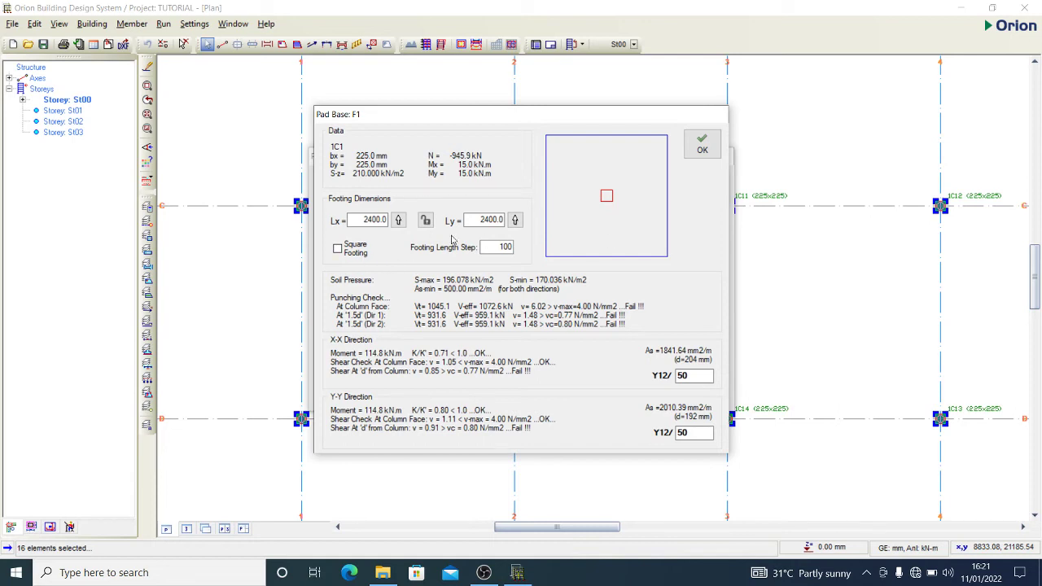
pyautogui.click(375, 230)
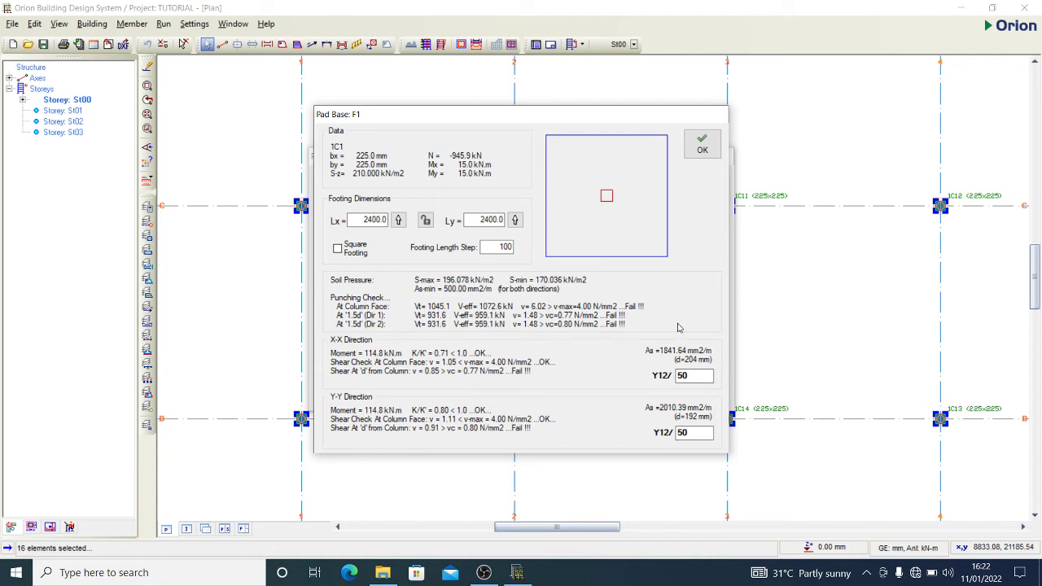
pyautogui.click(702, 146)
# Step: Try a footing depth of 300 mm, reapply the maximum loads option and recalculate the pad base to examine its checks
pyautogui.doubleClick(508, 274)
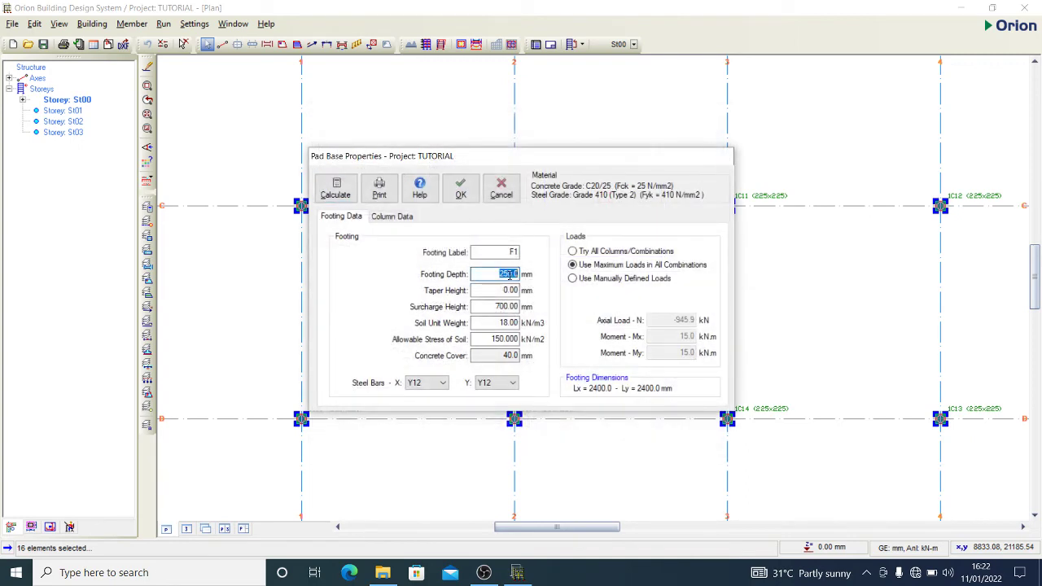
pyautogui.write('30')
pyautogui.click(573, 278)
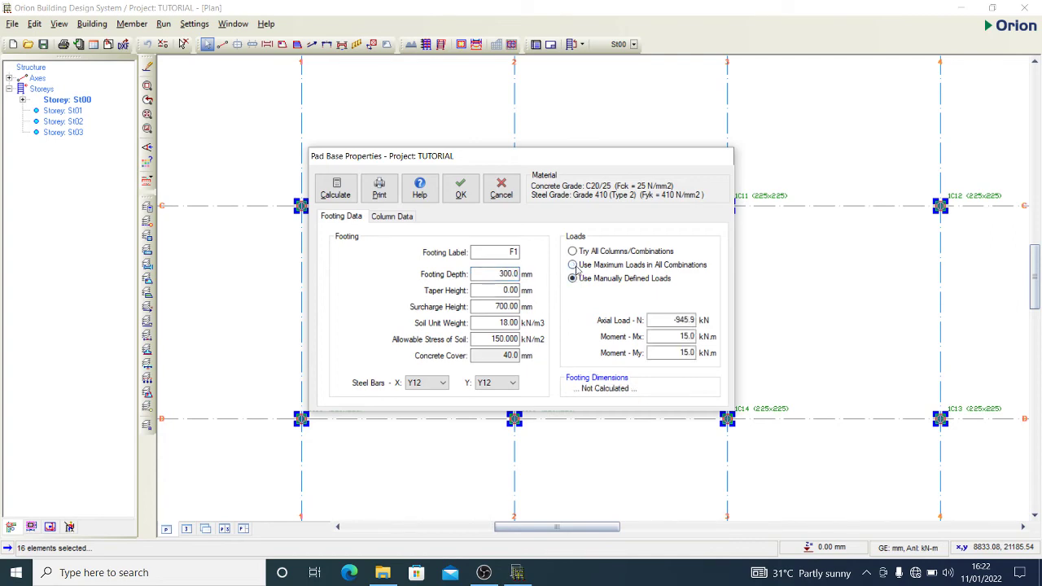
pyautogui.click(572, 265)
pyautogui.click(336, 192)
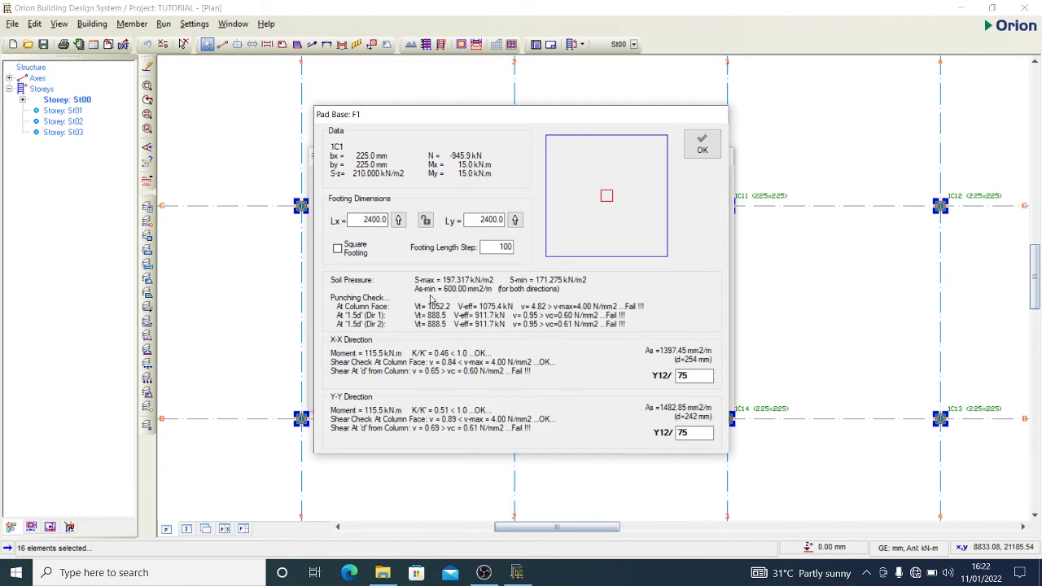
pyautogui.click(702, 151)
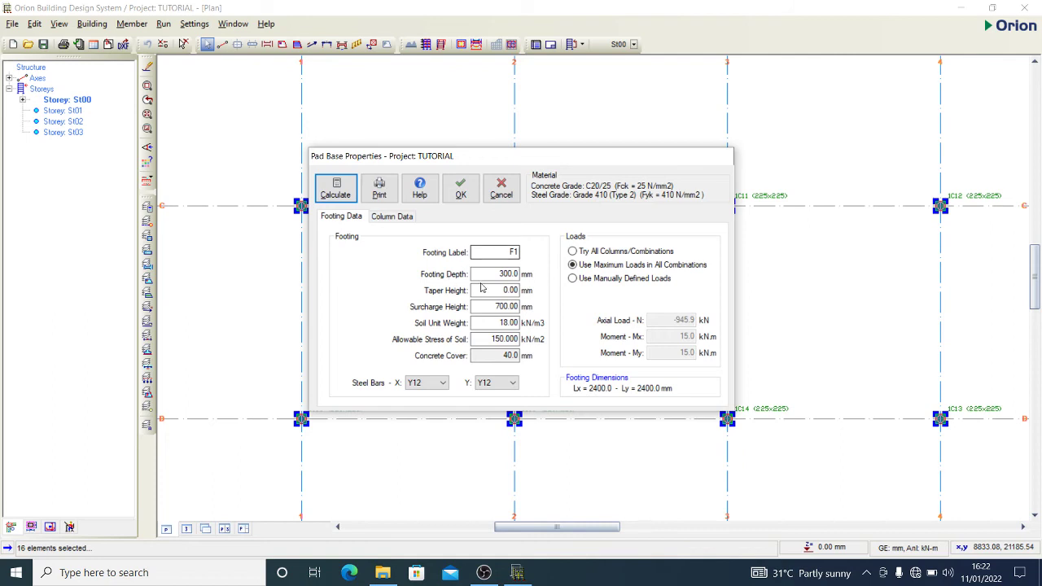
# Step: Set the footing depth to 450 mm, reapply the maximum loads in all combinations and recalculate pad base F1
pyautogui.doubleClick(495, 275)
pyautogui.write('45')
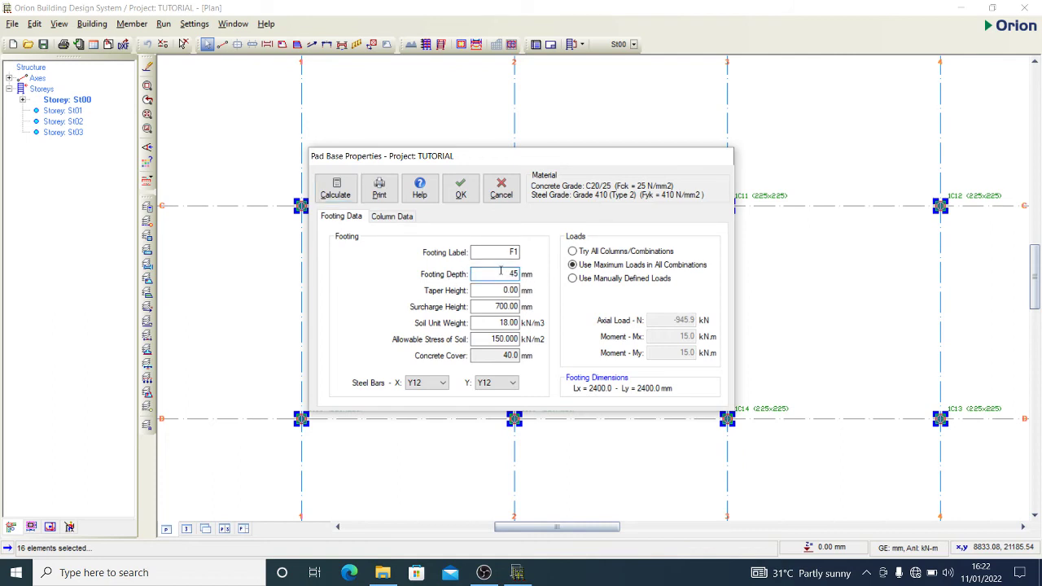
pyautogui.write('0')
pyautogui.click(579, 278)
pyautogui.click(586, 266)
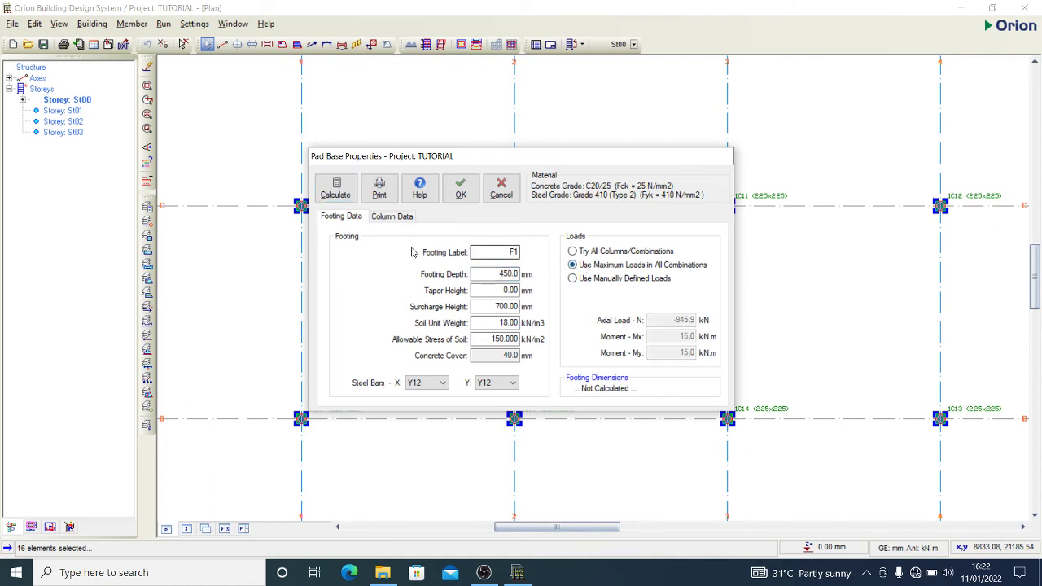
pyautogui.click(340, 194)
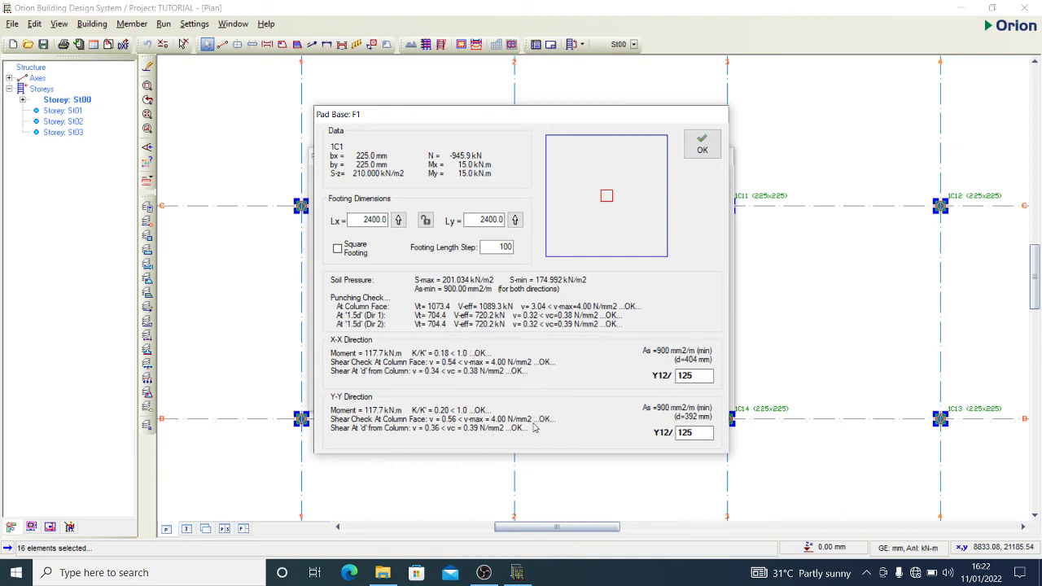
# Step: Toggle the square footing option, accept the calculated design and create the pad bases under the selected columns
pyautogui.click(337, 249)
pyautogui.click(714, 146)
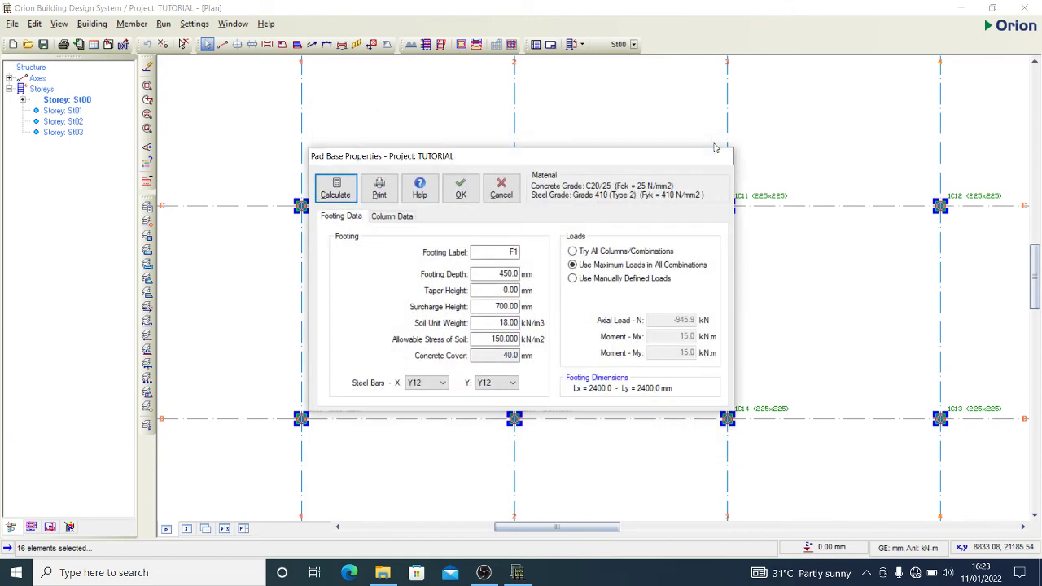
pyautogui.click(467, 197)
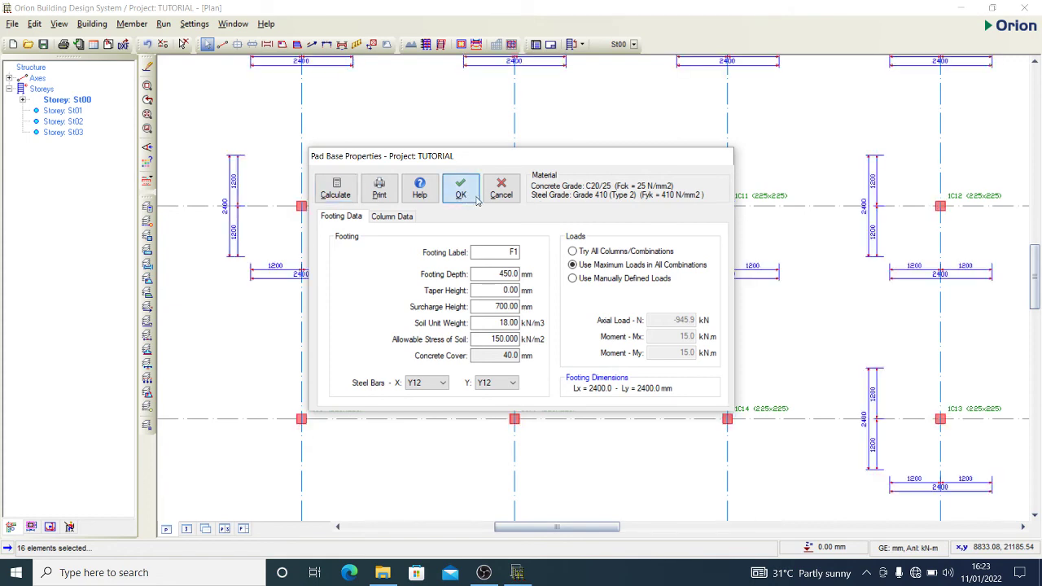
# Step: Clear the pad base selection, inspect the foundations from another angle in the 3D view and return to the plan
pyautogui.scroll(-4, 569, 236)
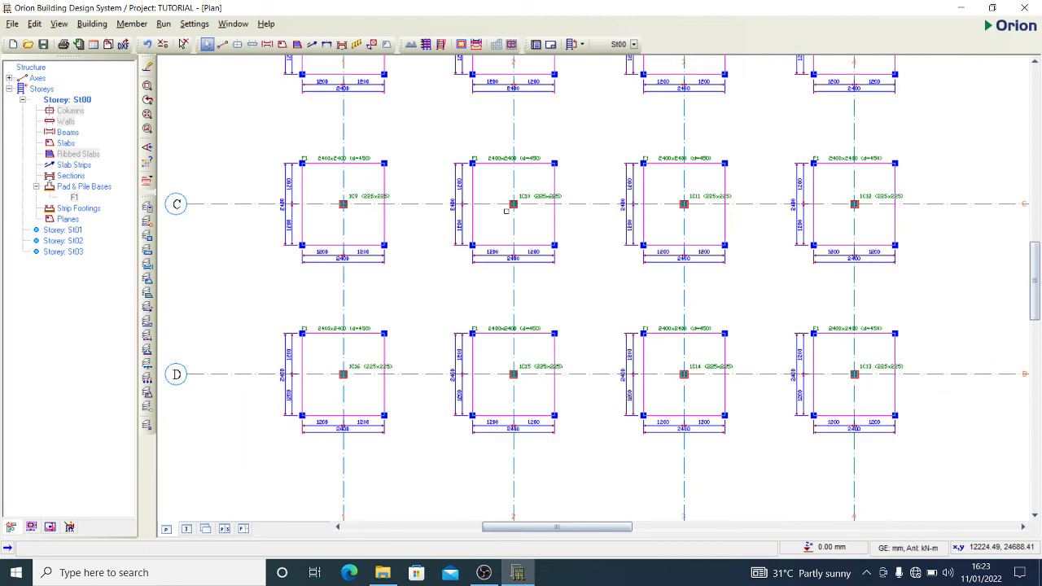
pyautogui.scroll(-5, 569, 235)
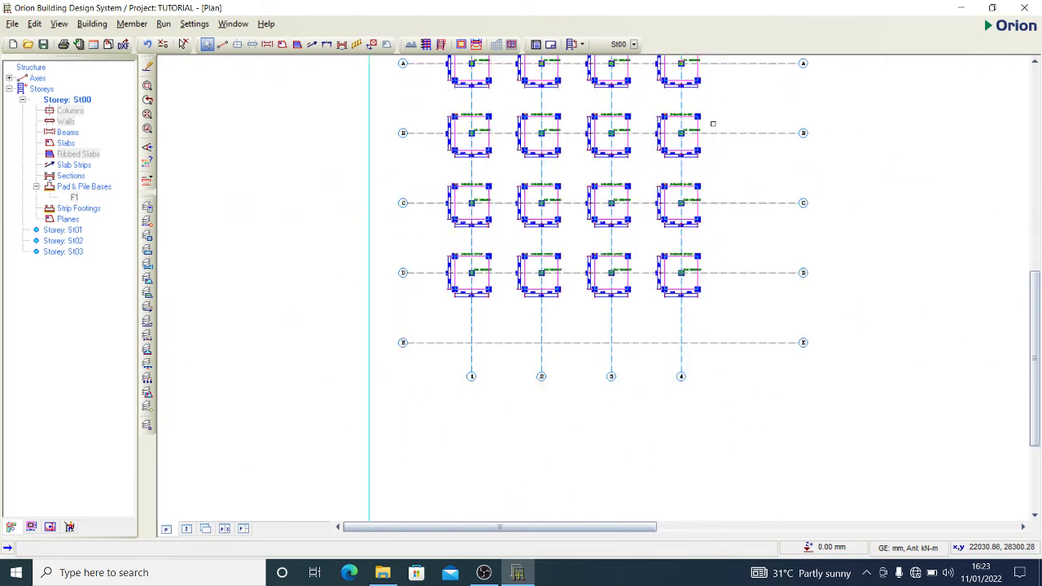
pyautogui.scroll(3, 721, 105)
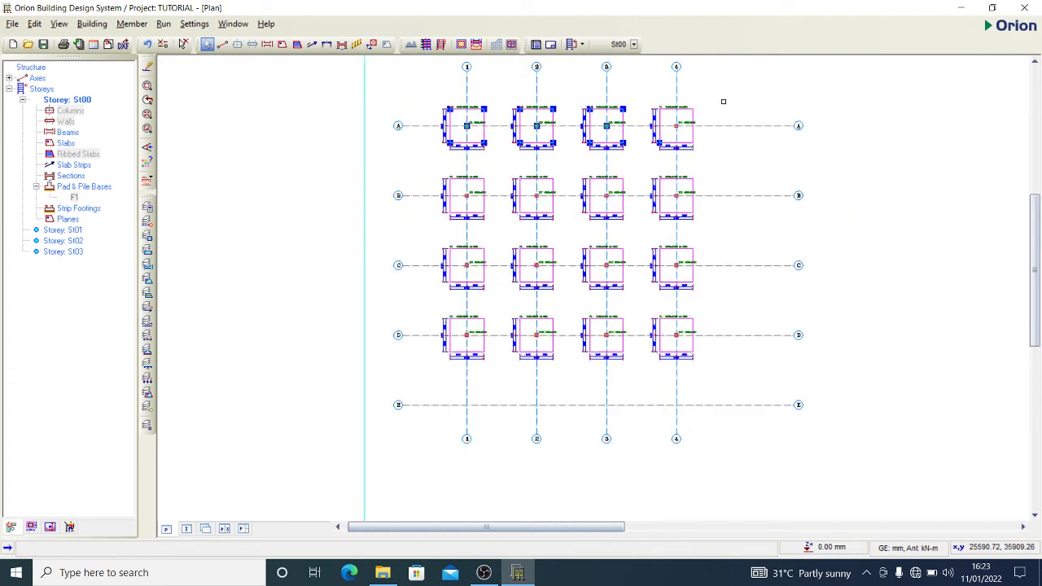
pyautogui.scroll(1, 738, 158)
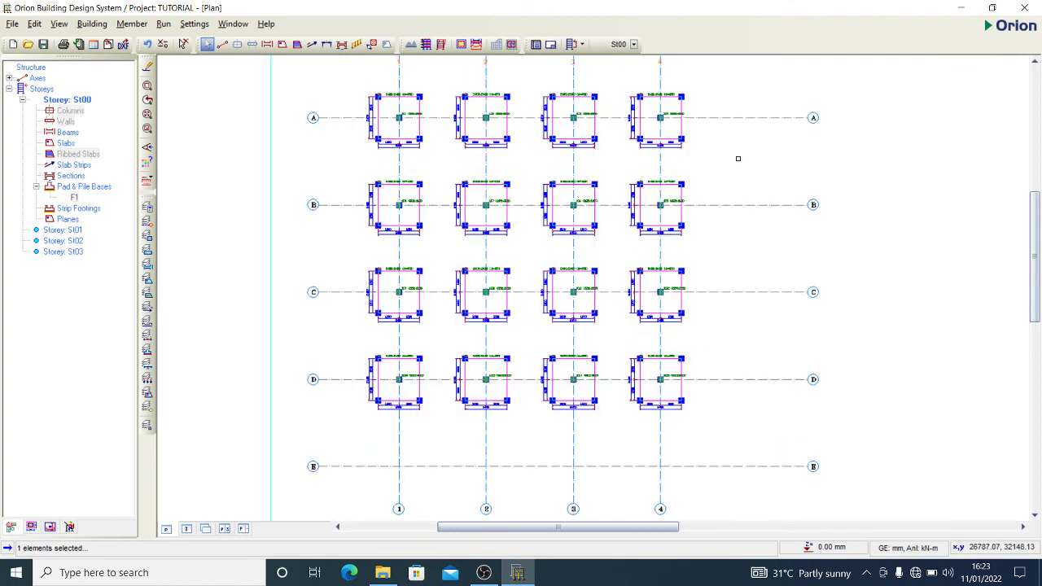
pyautogui.click(719, 348)
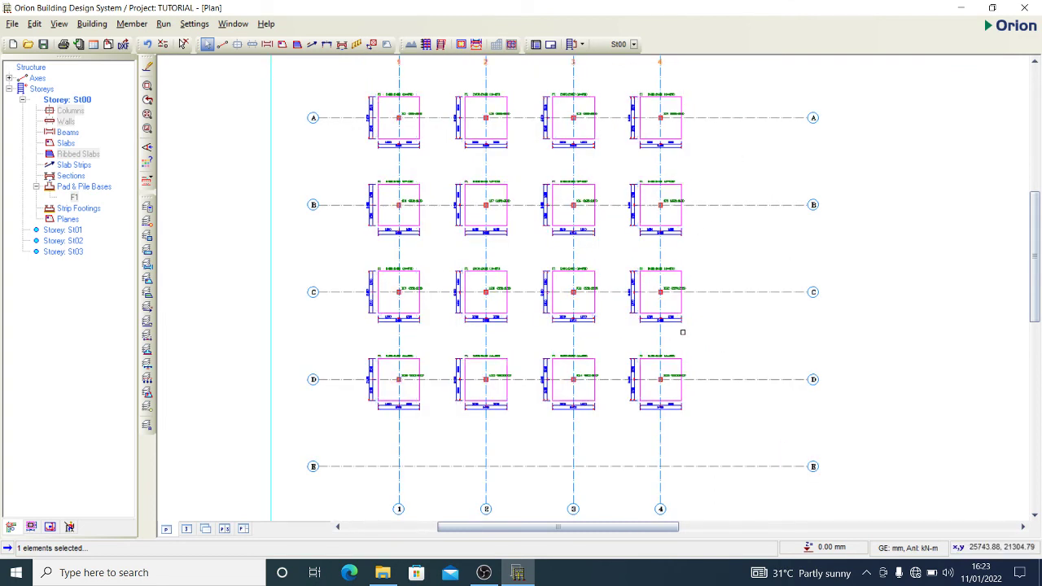
pyautogui.click(184, 529)
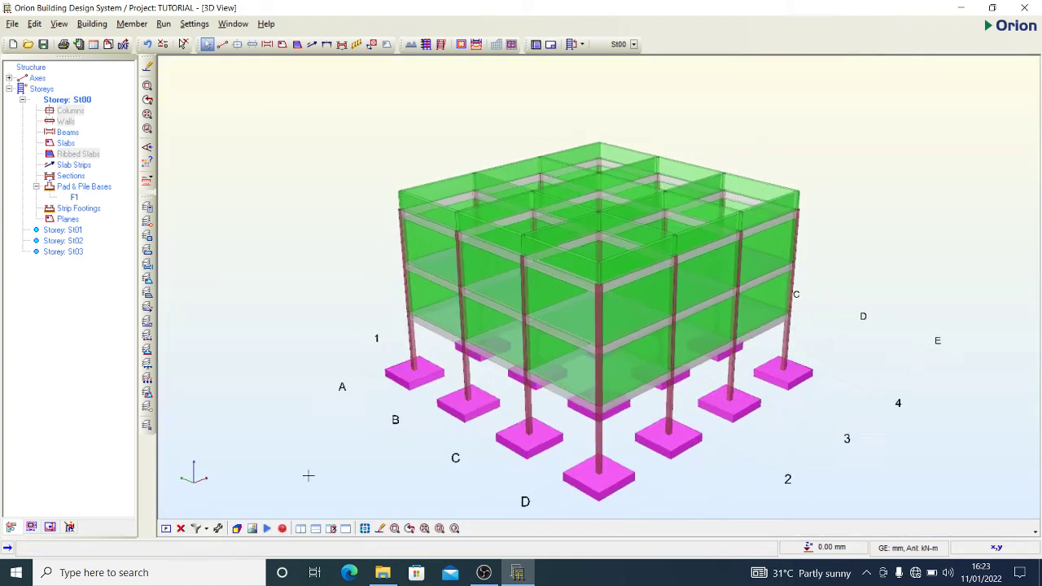
pyautogui.moveTo(665, 496); pyautogui.dragTo(583, 444)
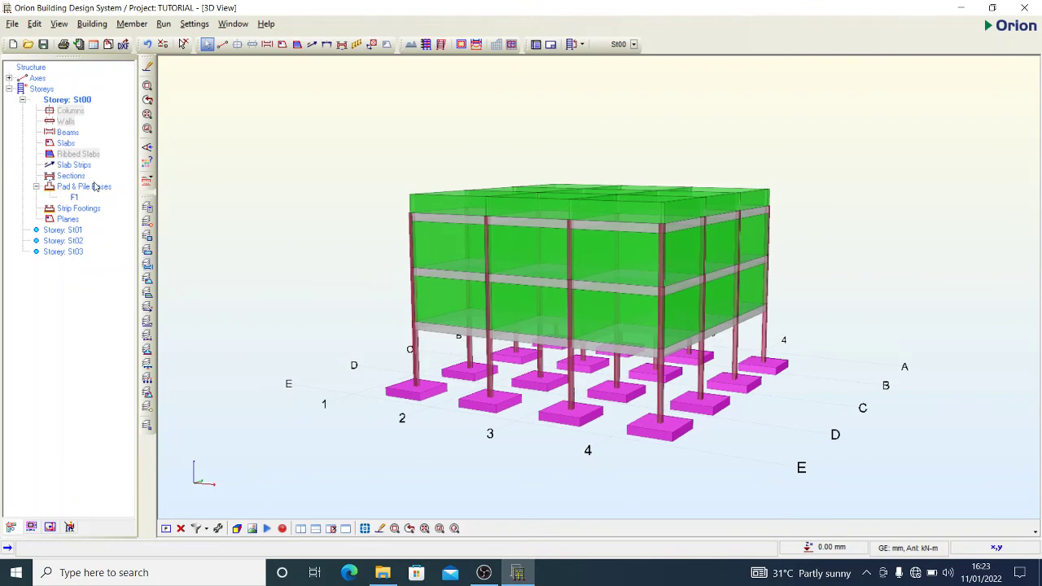
pyautogui.click(169, 531)
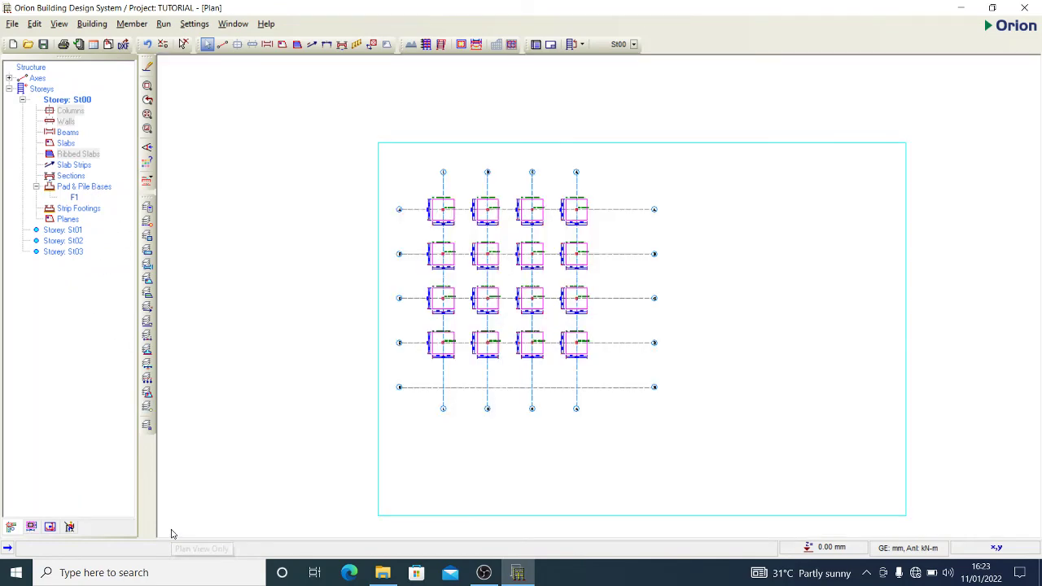
# Step: Open the properties of the F1 pad base at column 1C2, recalculate it to review the checks, and cancel the dialog
pyautogui.scroll(4, 495, 274)
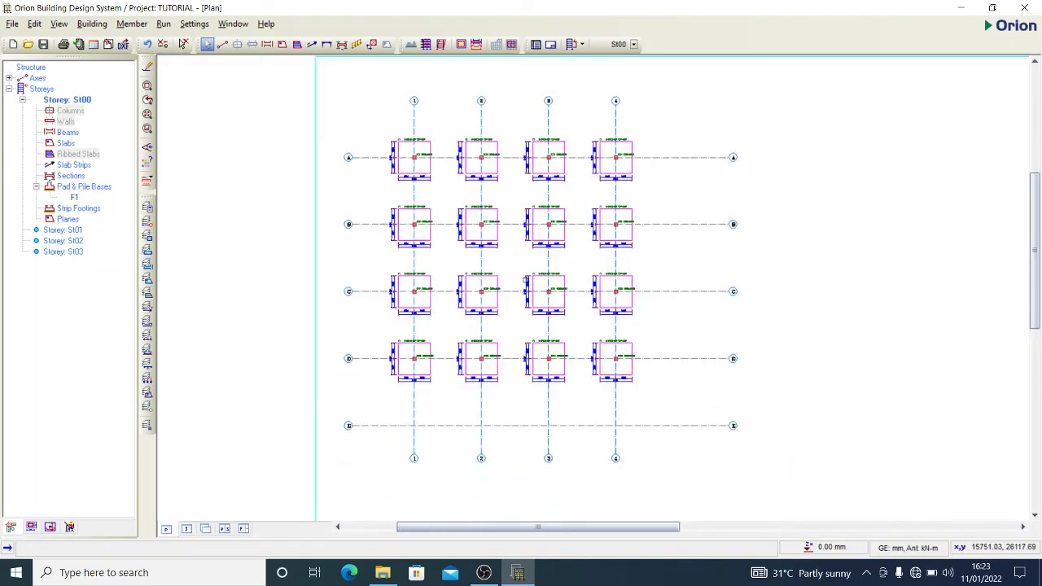
pyautogui.scroll(2, 567, 168)
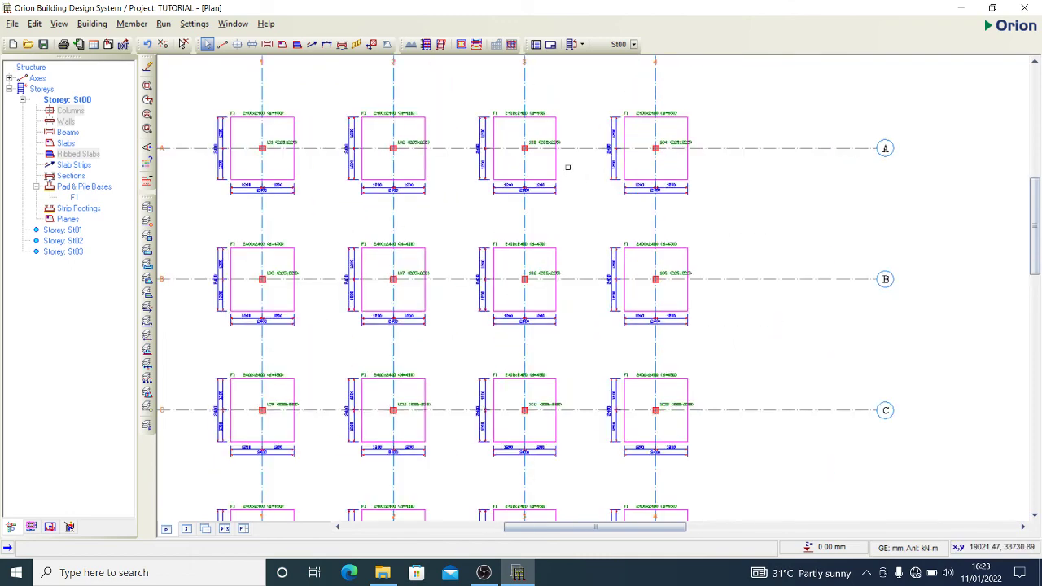
pyautogui.scroll(1, 568, 167)
pyautogui.scroll(-2, 587, 175)
pyautogui.scroll(1, 549, 204)
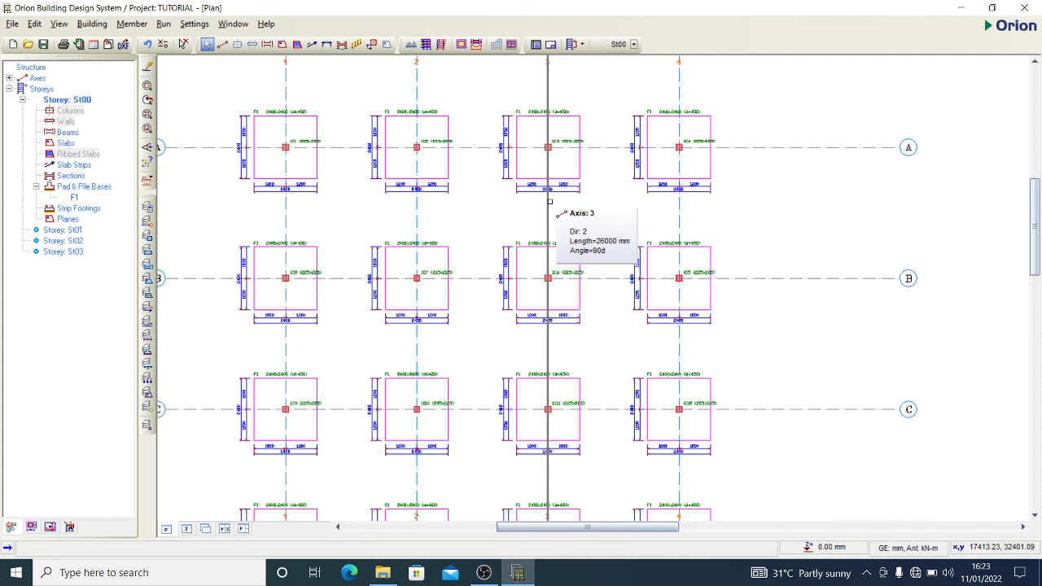
pyautogui.scroll(4, 399, 135)
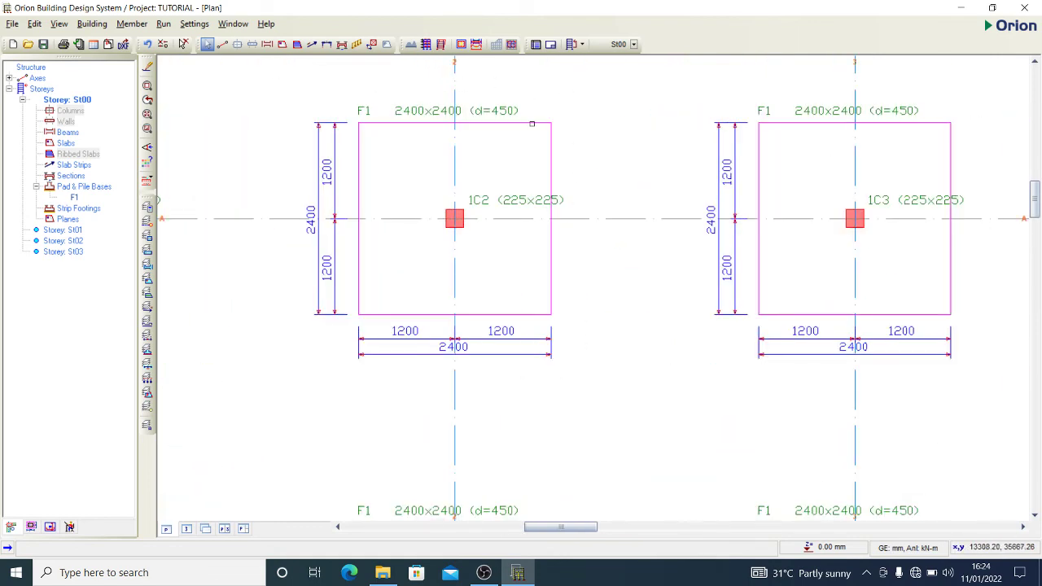
pyautogui.click(531, 124)
pyautogui.rightClick(534, 126)
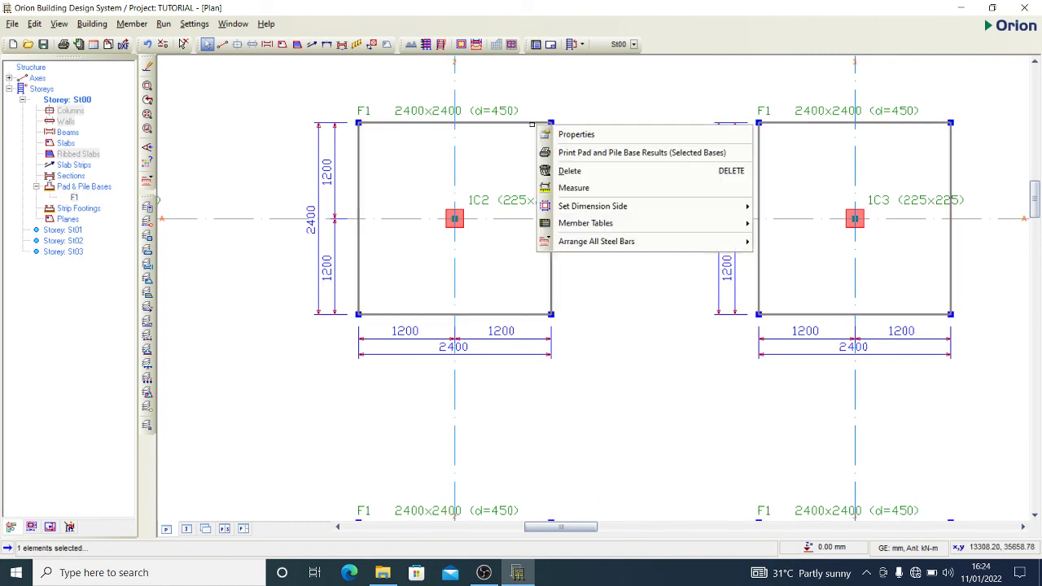
pyautogui.click(575, 134)
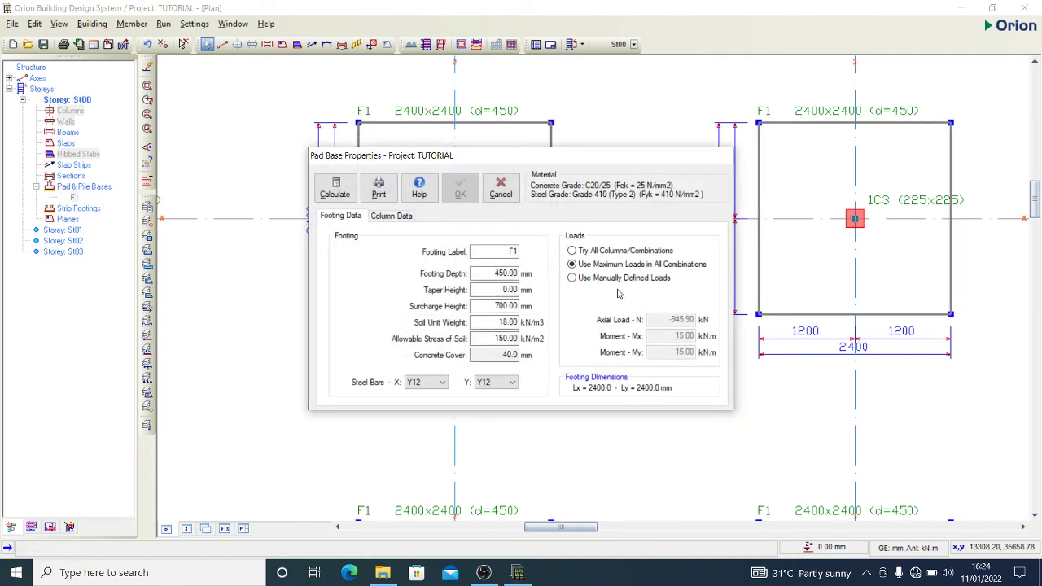
pyautogui.click(334, 188)
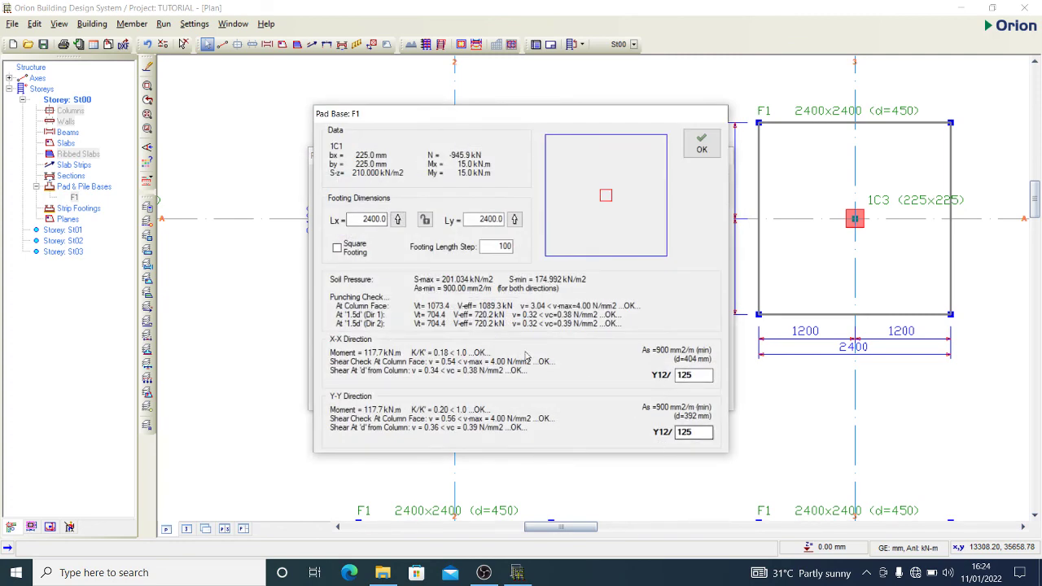
pyautogui.click(702, 153)
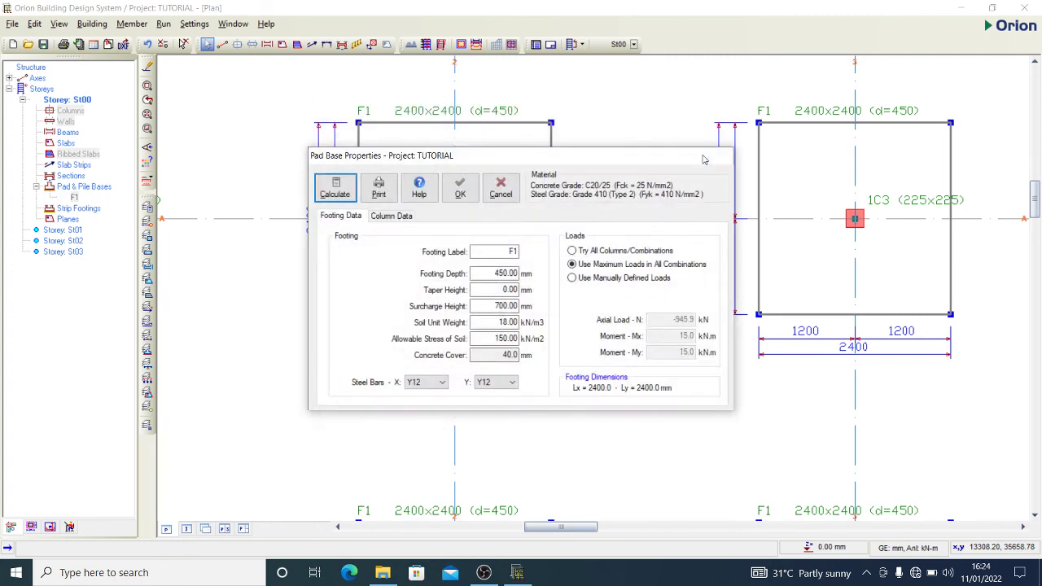
pyautogui.click(501, 188)
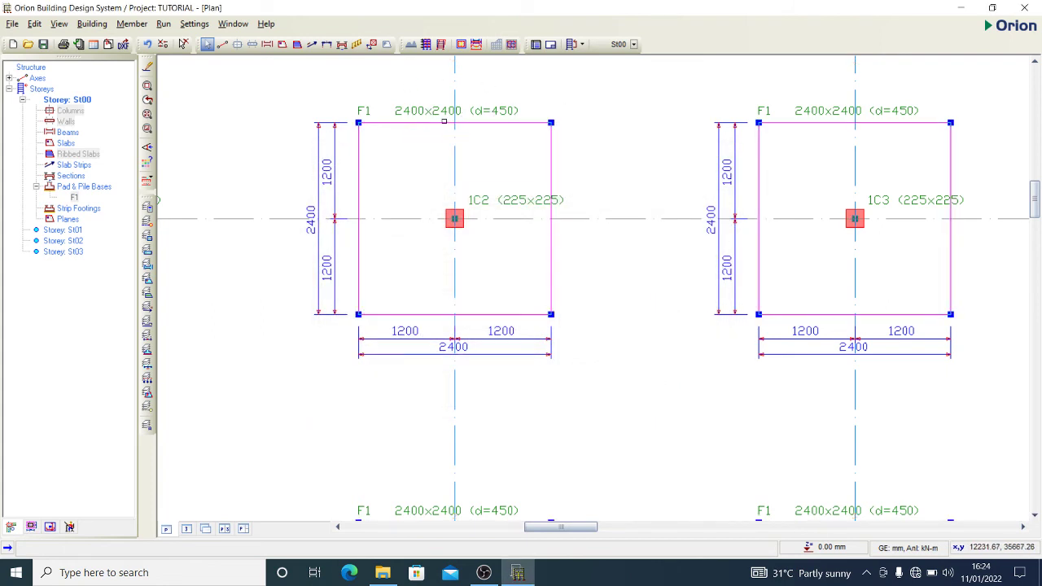
pyautogui.scroll(-1, 591, 159)
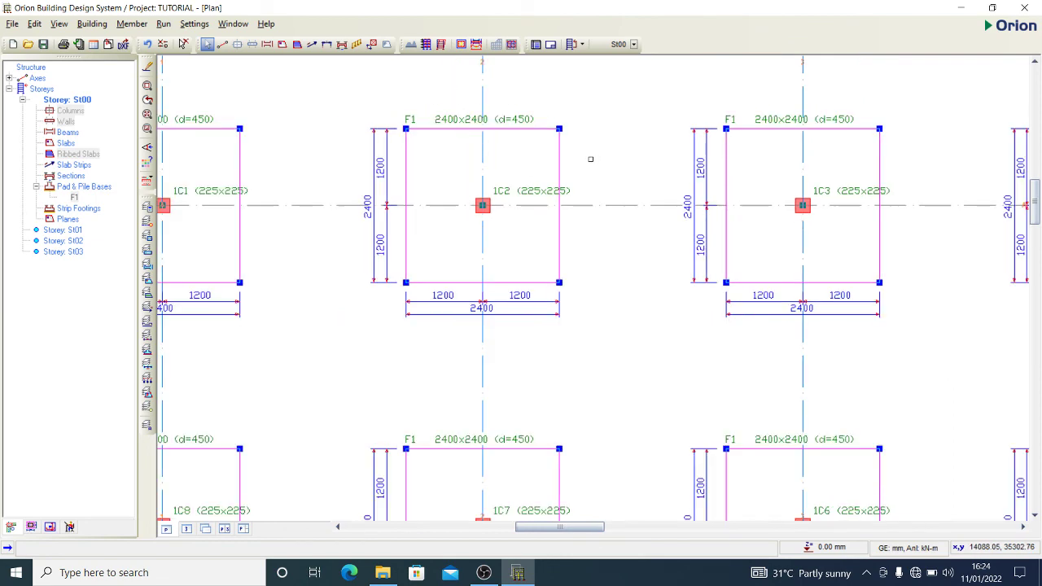